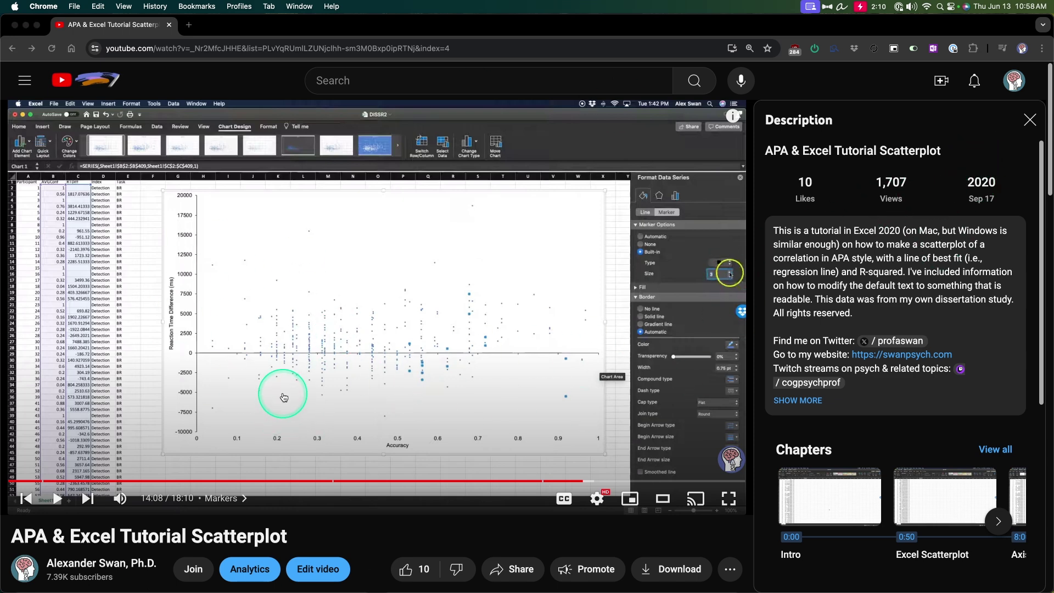
- Switch from the YouTube scatterplot tutorial to the Book4 workbook in Excel
key(super+Tab)
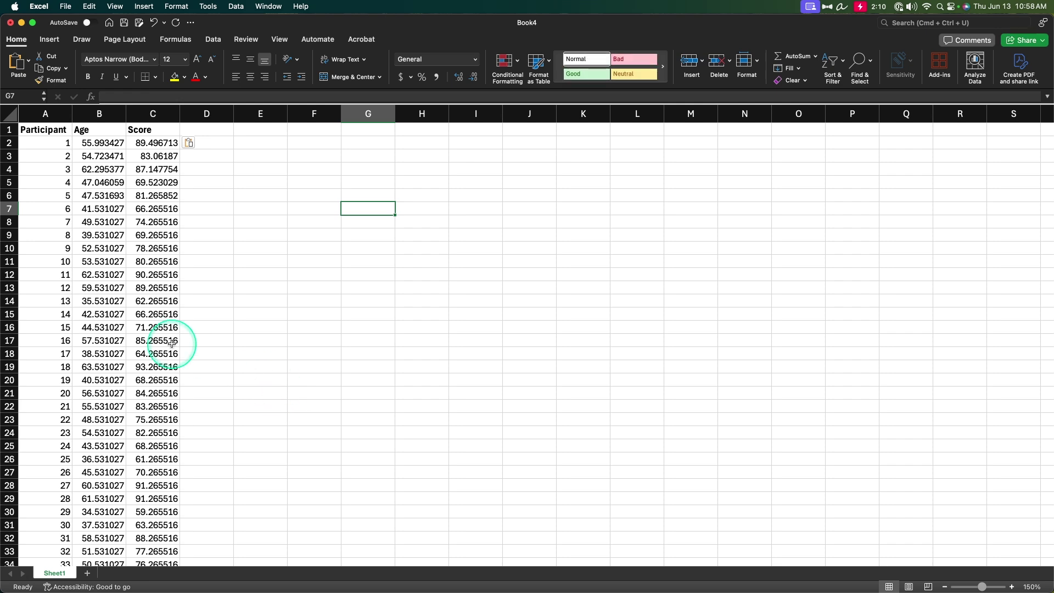
scroll(176, 341, down, 10)
scroll(186, 349, up, 10)
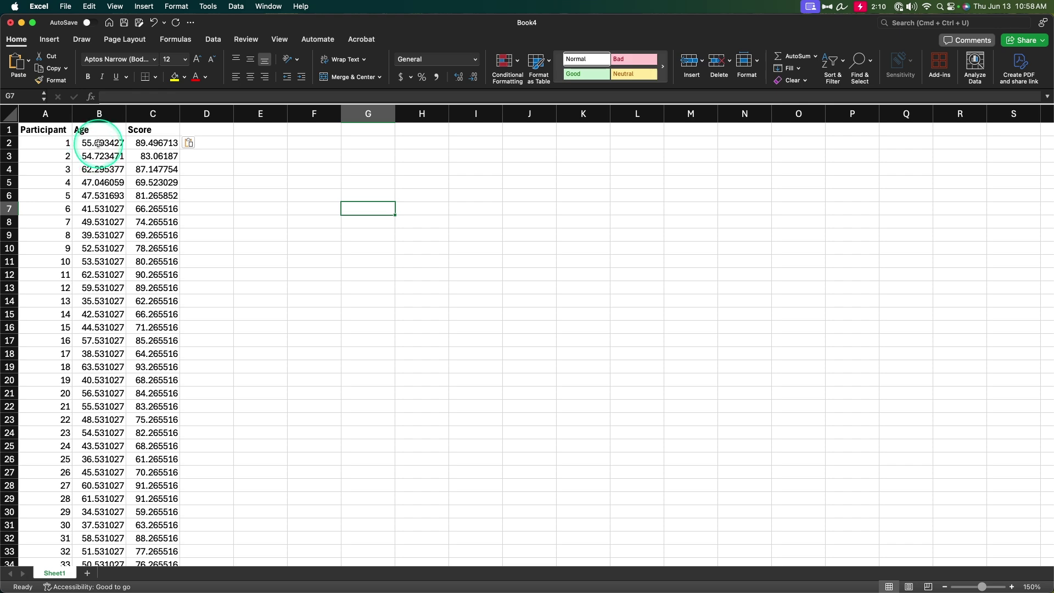
scroll(98, 144, down, 7)
scroll(97, 143, up, 4)
scroll(98, 143, down, 5)
scroll(97, 144, up, 8)
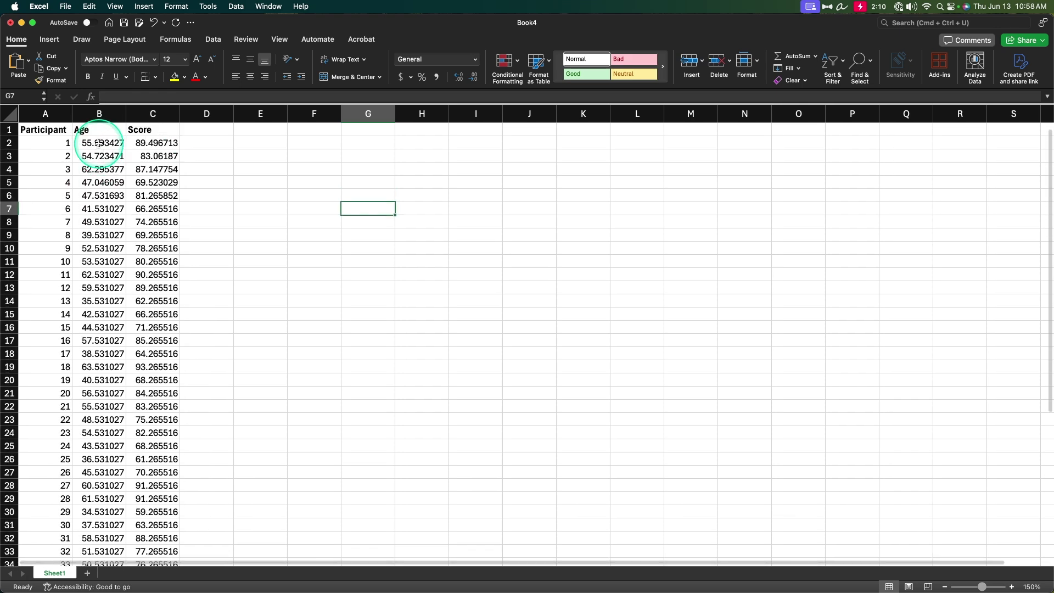
scroll(192, 209, down, 6)
scroll(181, 263, up, 6)
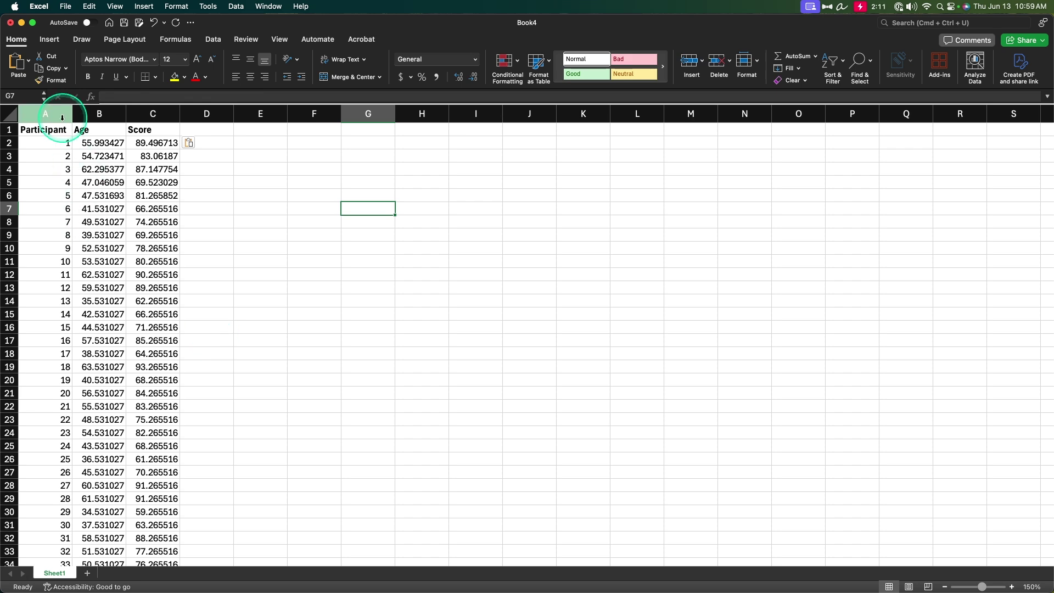
scroll(63, 398, down, 9)
scroll(63, 398, up, 9)
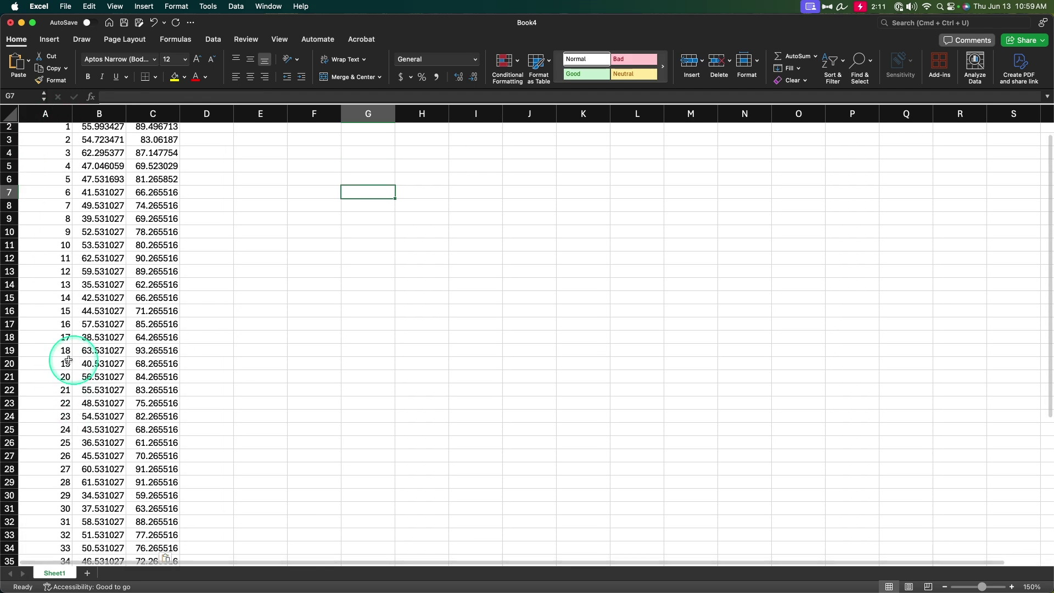
scroll(71, 353, up, 1)
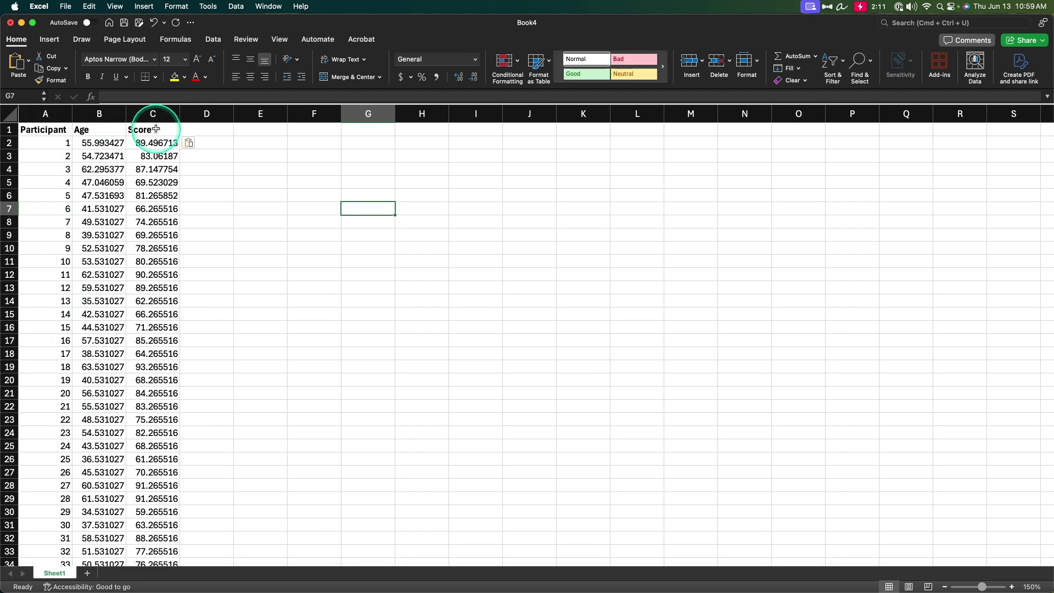
scroll(125, 291, down, 8)
scroll(125, 291, up, 9)
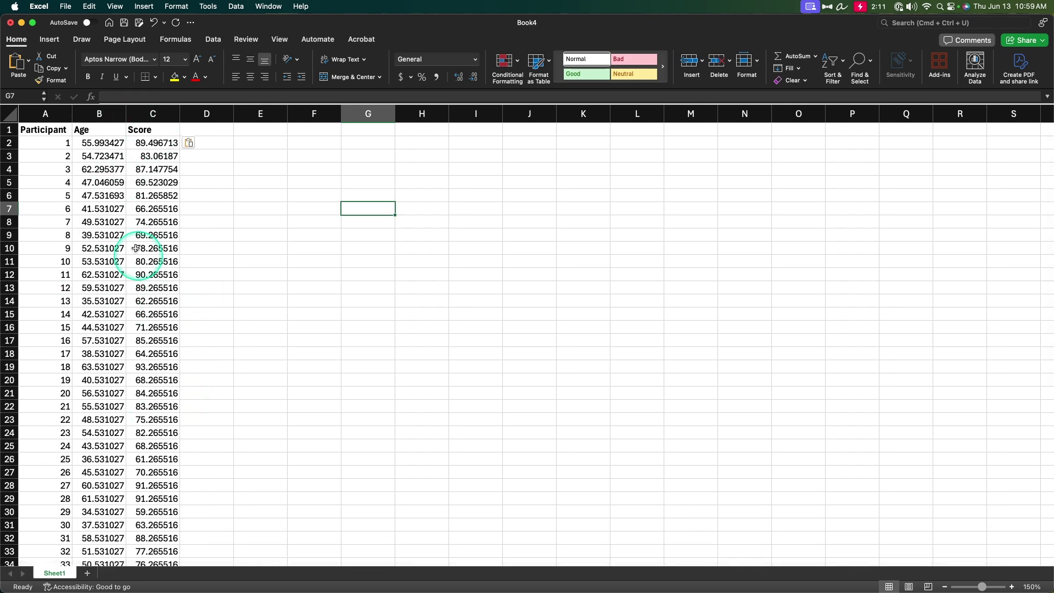
scroll(153, 230, down, 9)
scroll(147, 236, up, 9)
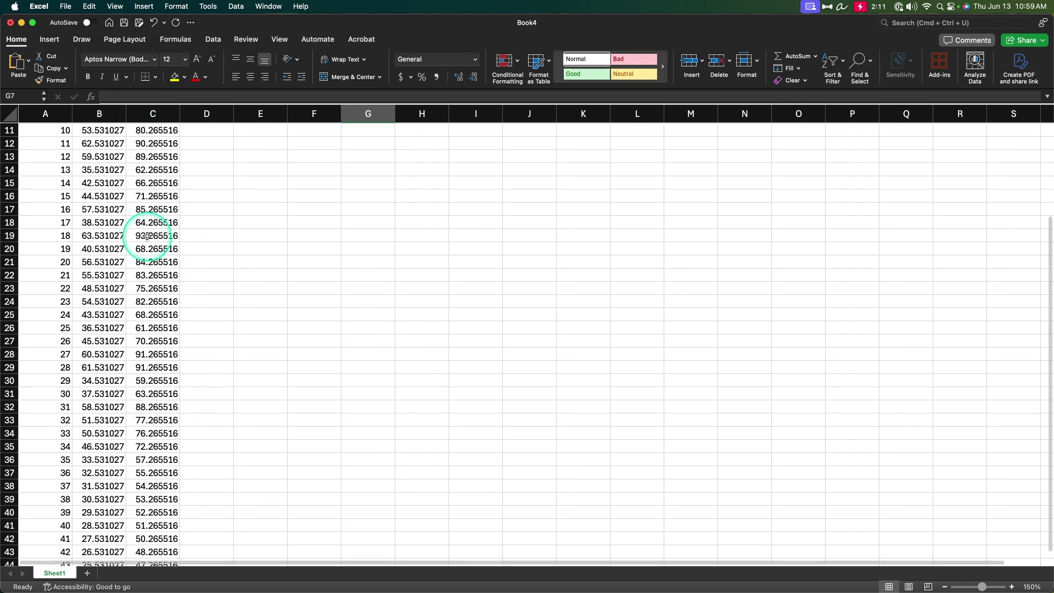
scroll(147, 236, down, 1)
scroll(147, 236, up, 1)
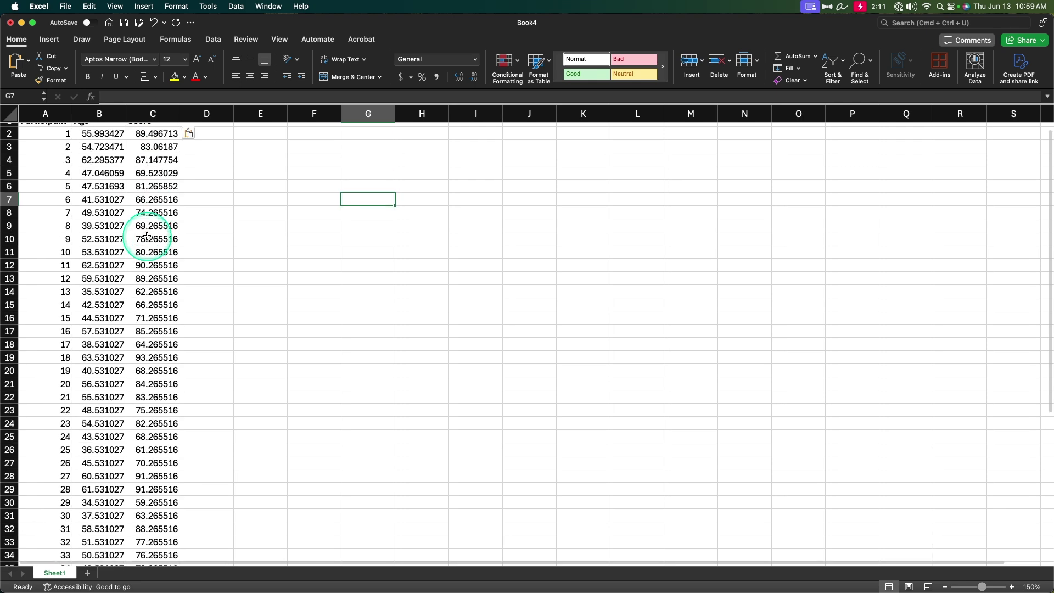
scroll(147, 236, down, 7)
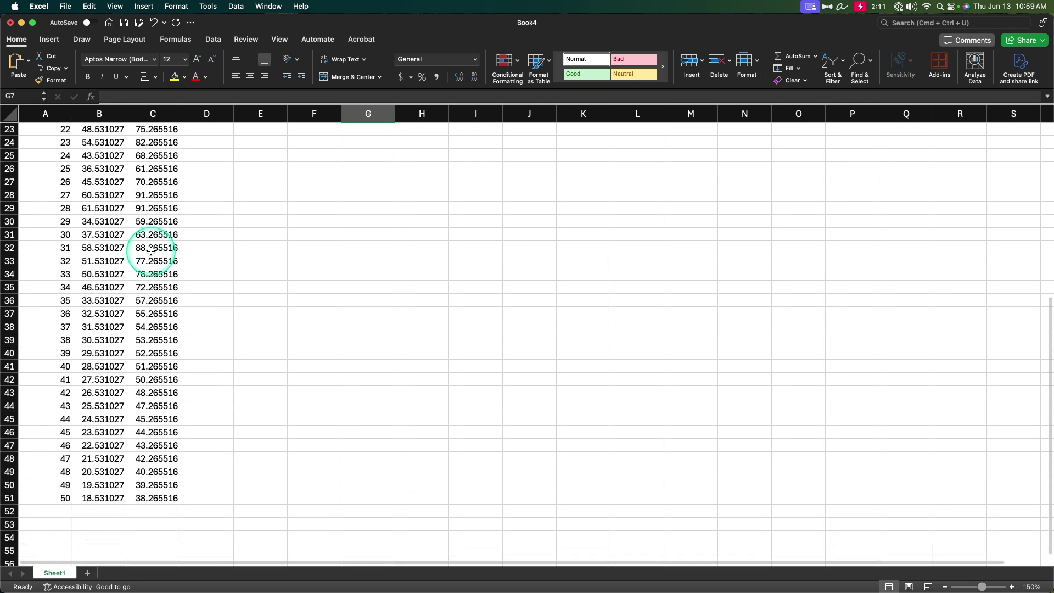
scroll(178, 296, up, 7)
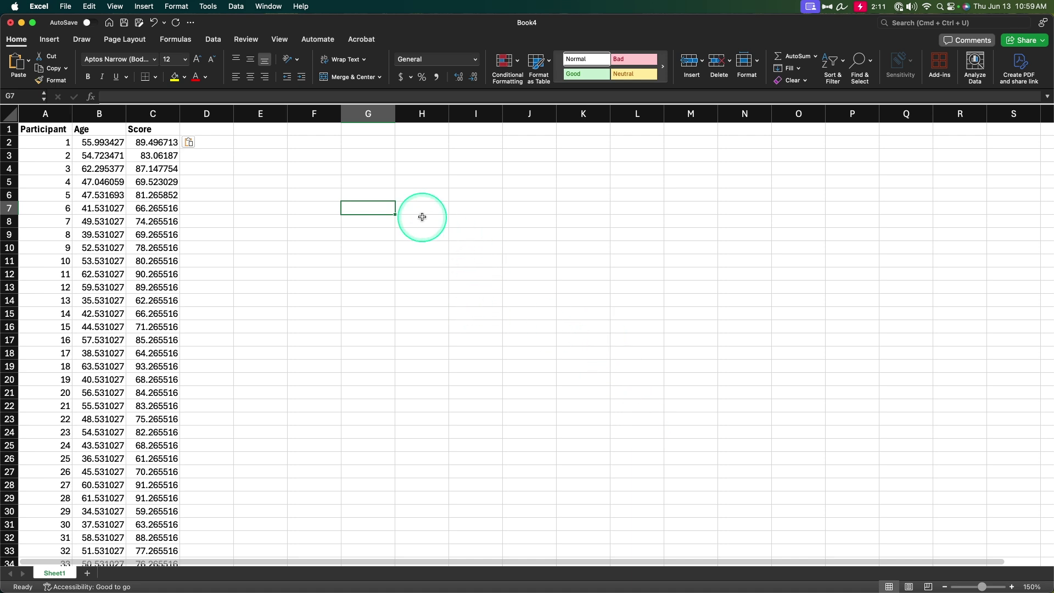
- Look through the Insert tab's X Y (Scatter) chart types, then close them without adding a chart
click(51, 41)
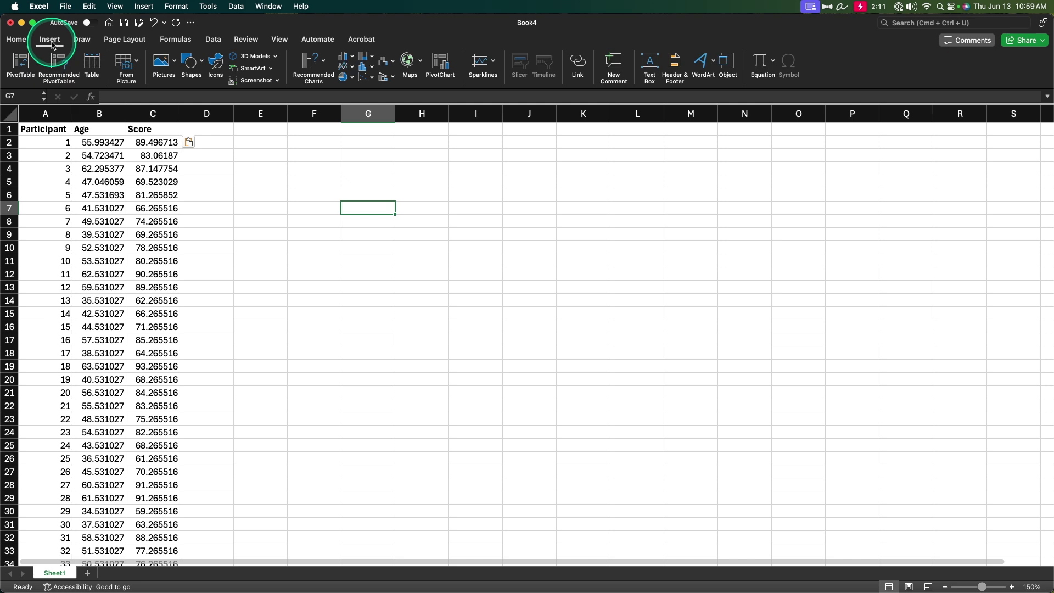
click(364, 76)
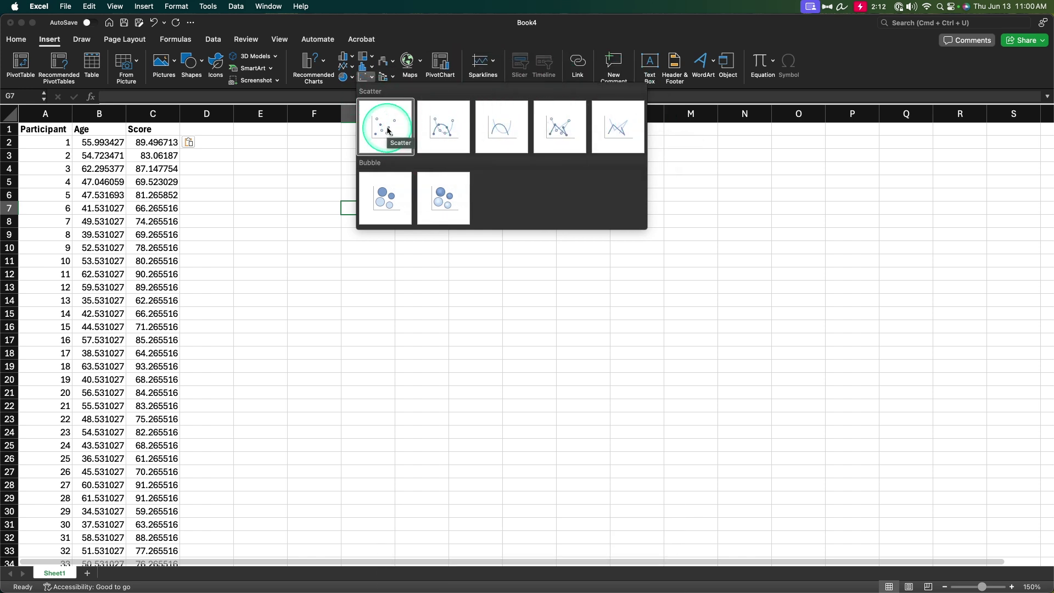
click(235, 181)
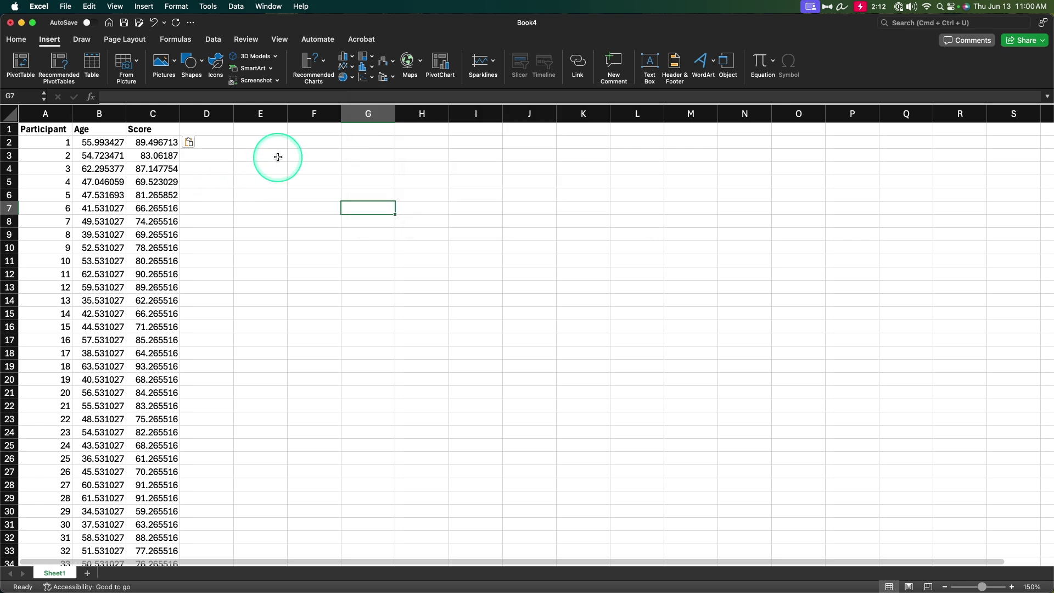
- Select the Age and Score columns with headers, B1:C51, as the chart data
drag(112, 130, 149, 574)
scroll(188, 361, up, 6)
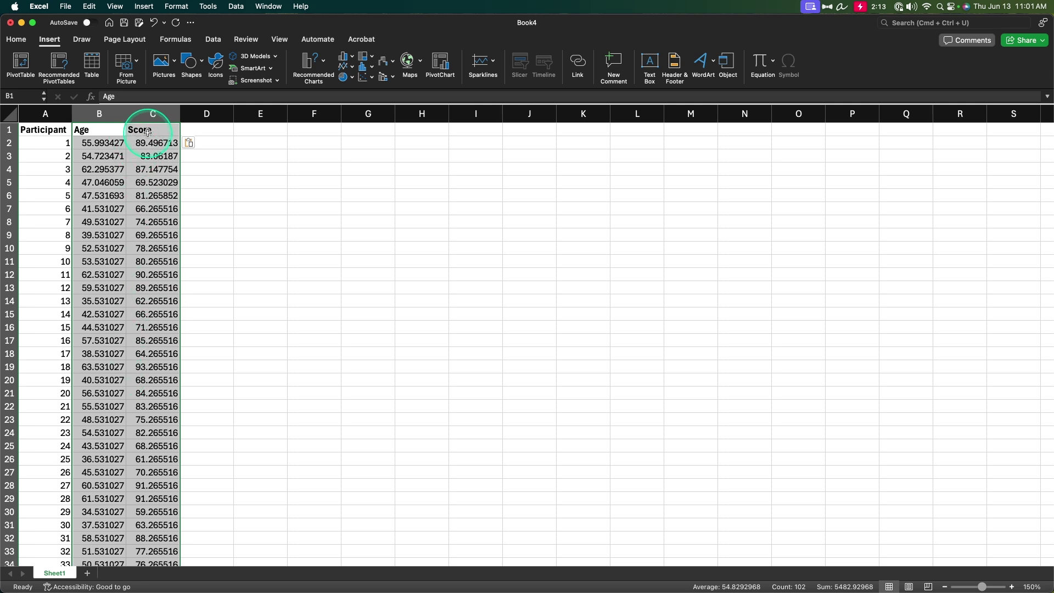
- Insert a plain Age vs Score scatter chart and enlarge it beside the data, spanning columns E–O
click(365, 83)
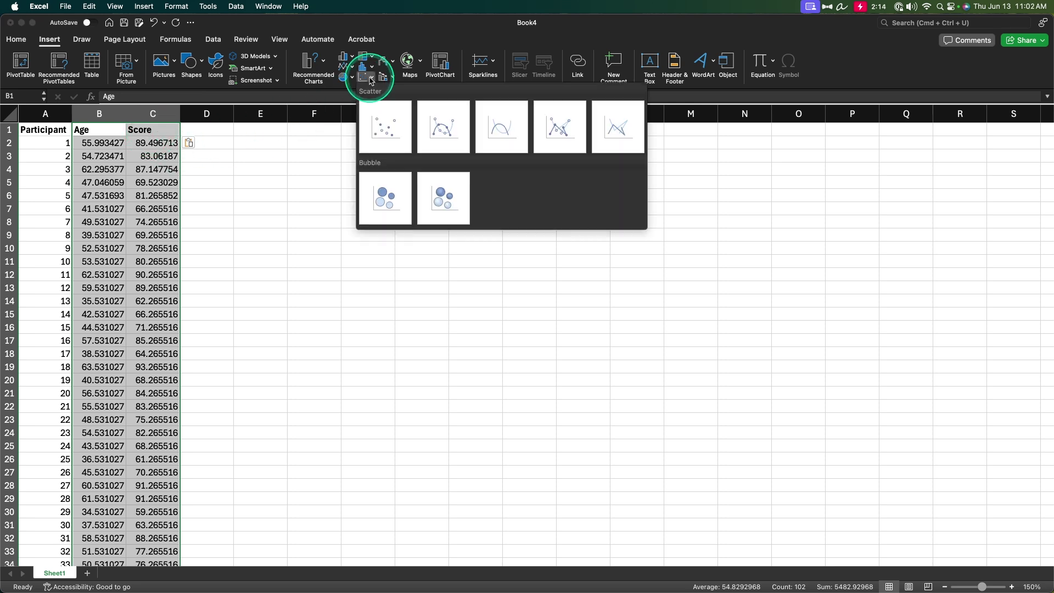
click(383, 130)
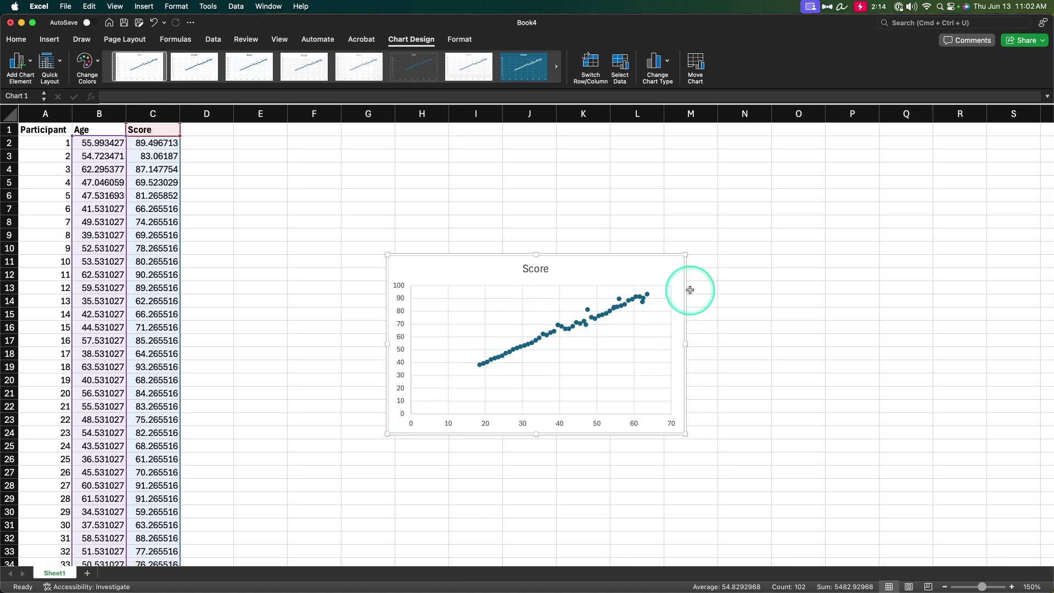
drag(632, 260, 512, 128)
drag(562, 304, 840, 524)
drag(681, 135, 682, 148)
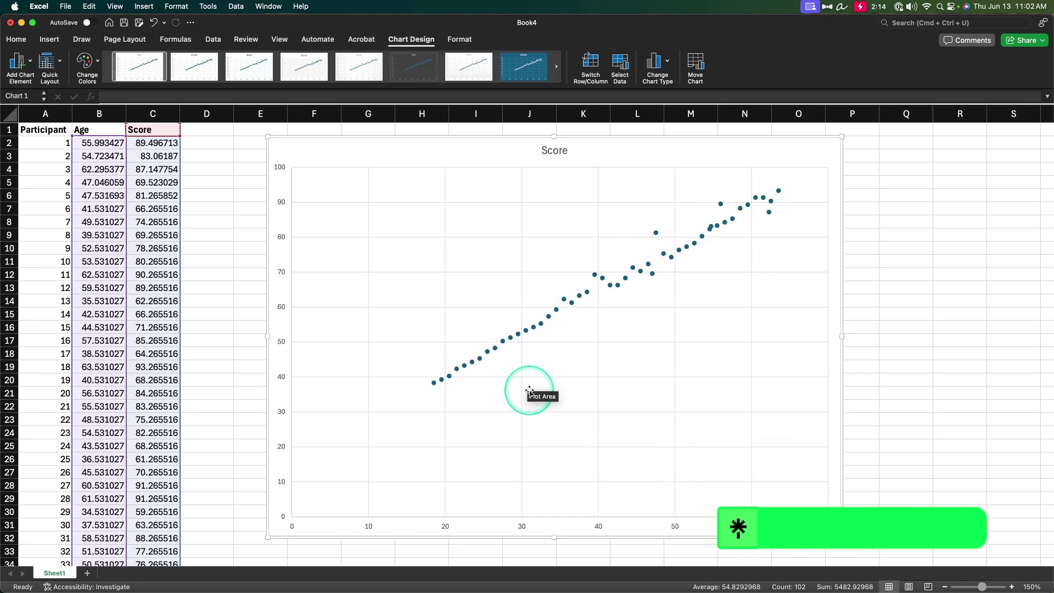
- Remove the chart's Score title
click(555, 152)
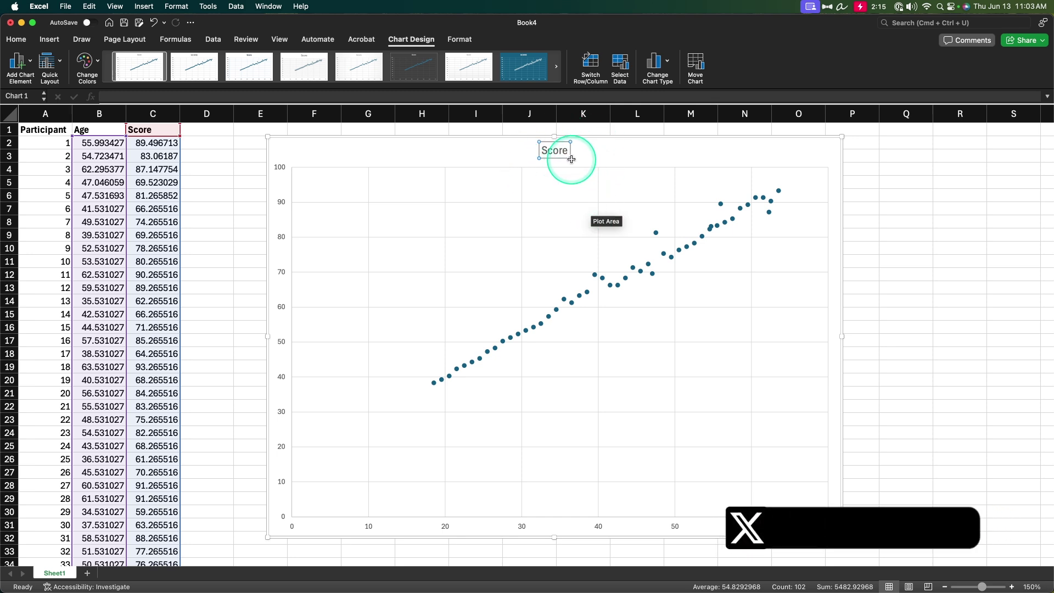
click(22, 64)
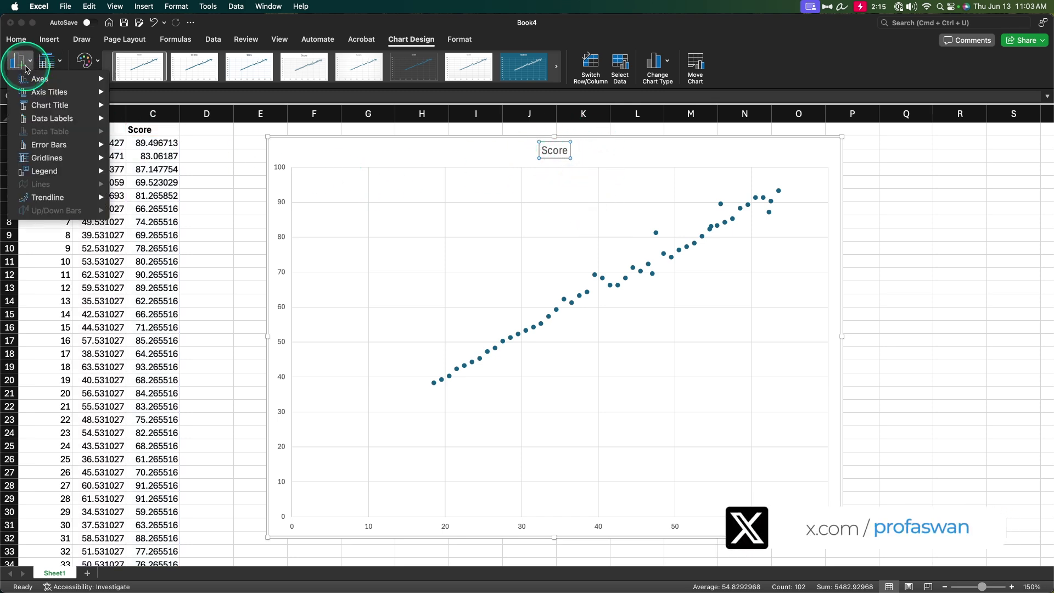
mouse_move(82, 105)
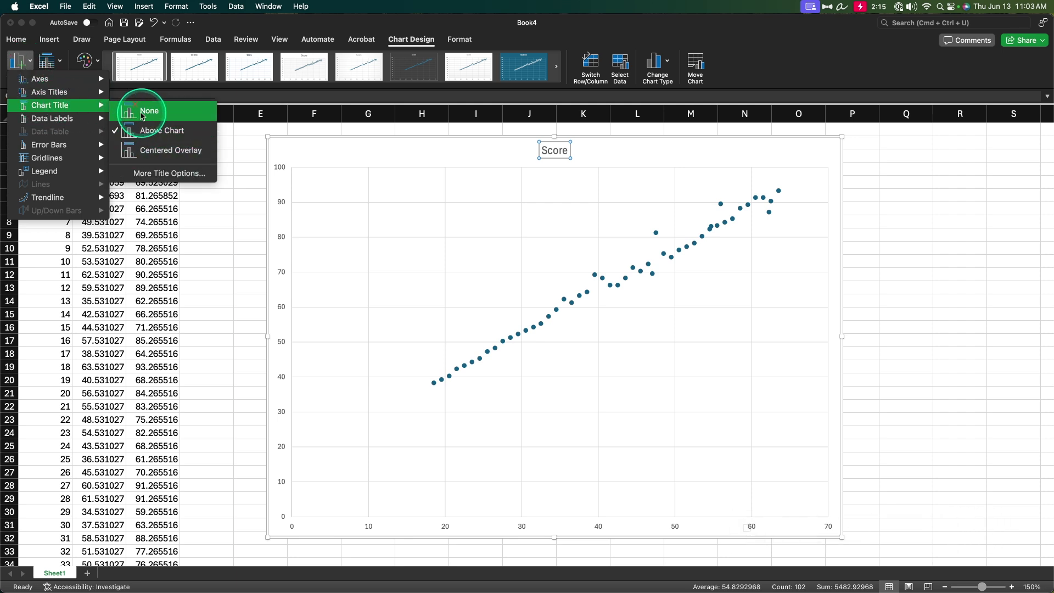
click(140, 111)
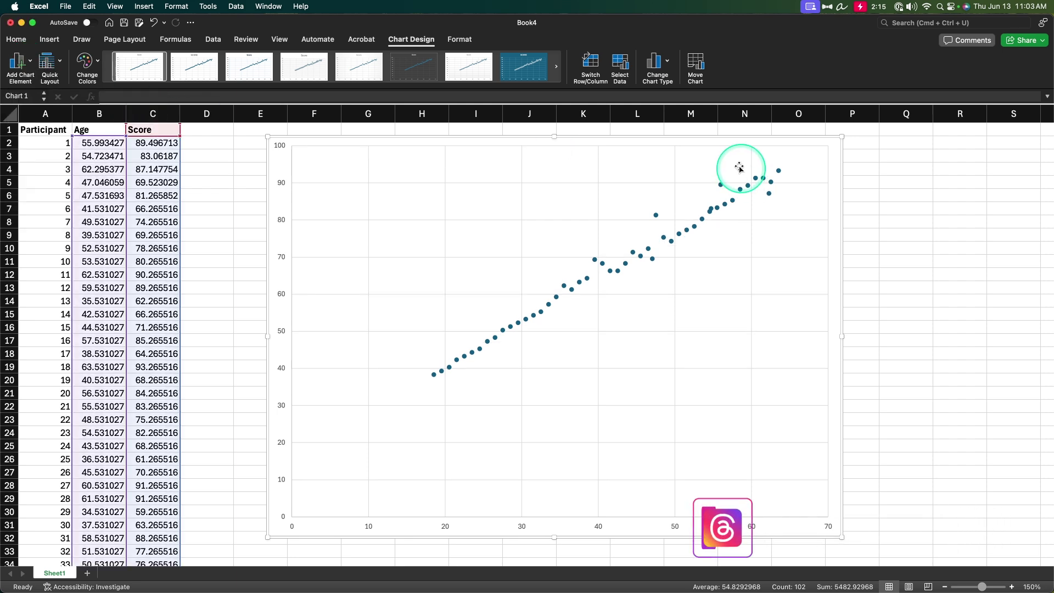
- Turn off both the vertical and the horizontal major gridlines
click(22, 63)
mouse_move(36, 104)
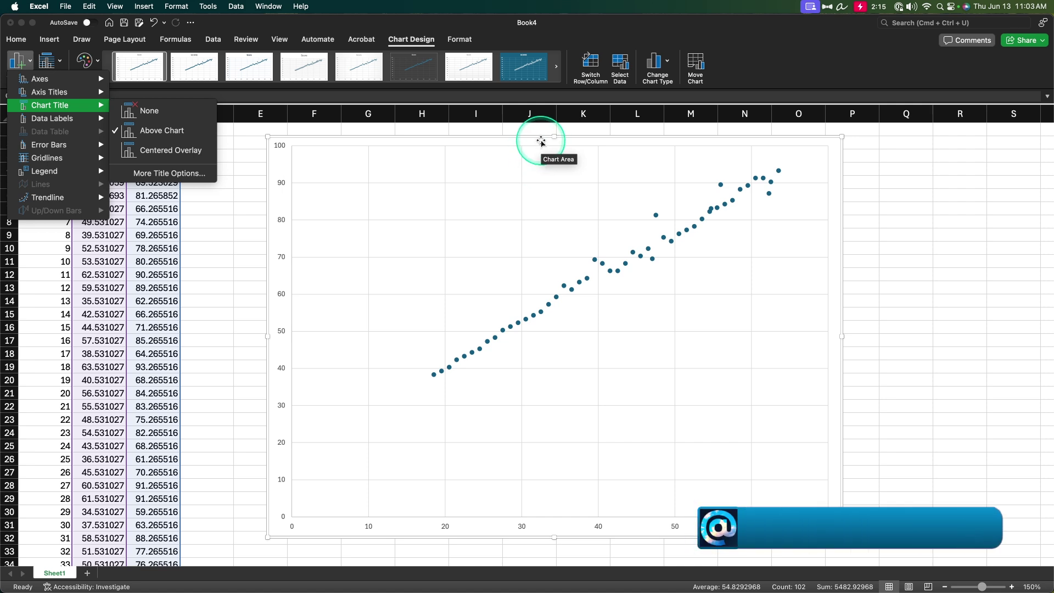
click(541, 140)
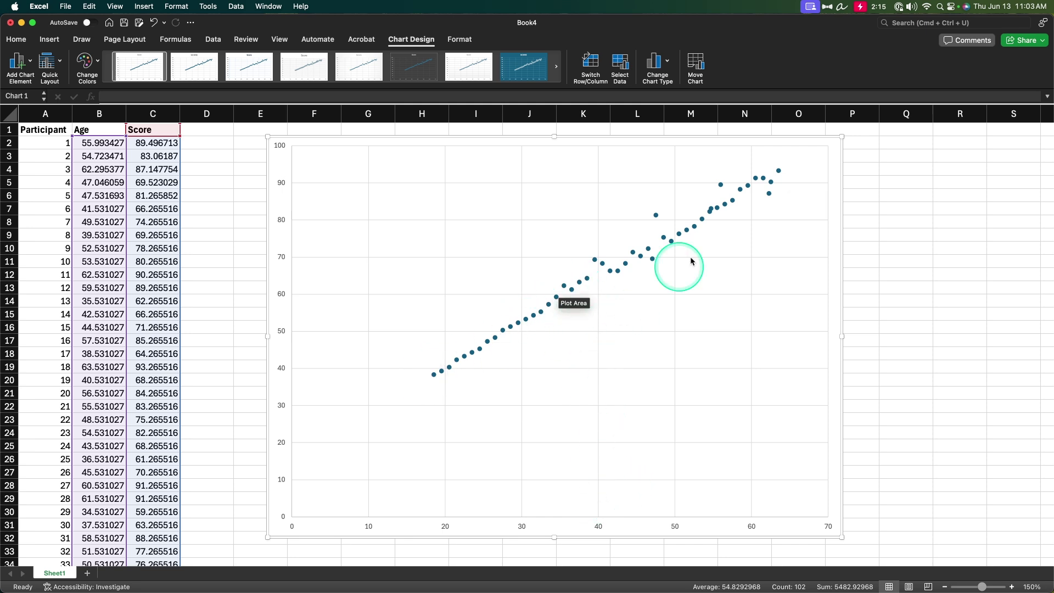
click(25, 69)
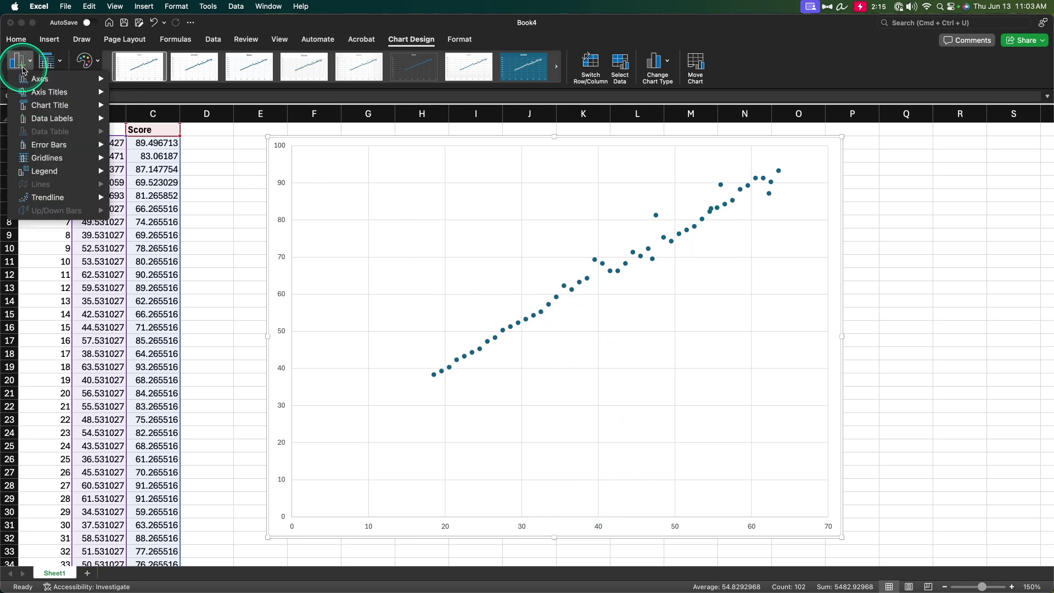
mouse_move(52, 165)
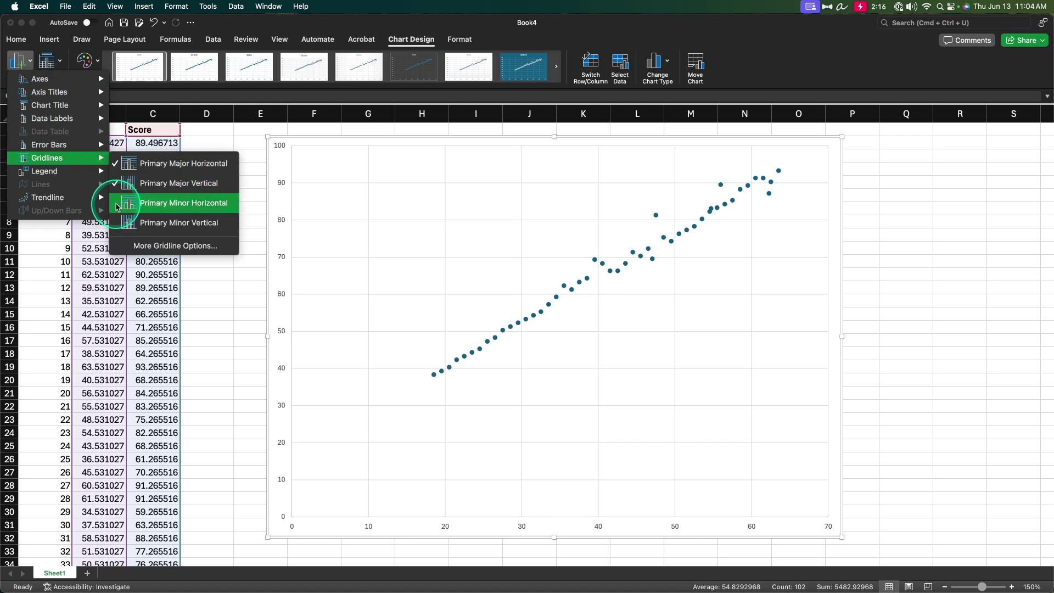
click(118, 183)
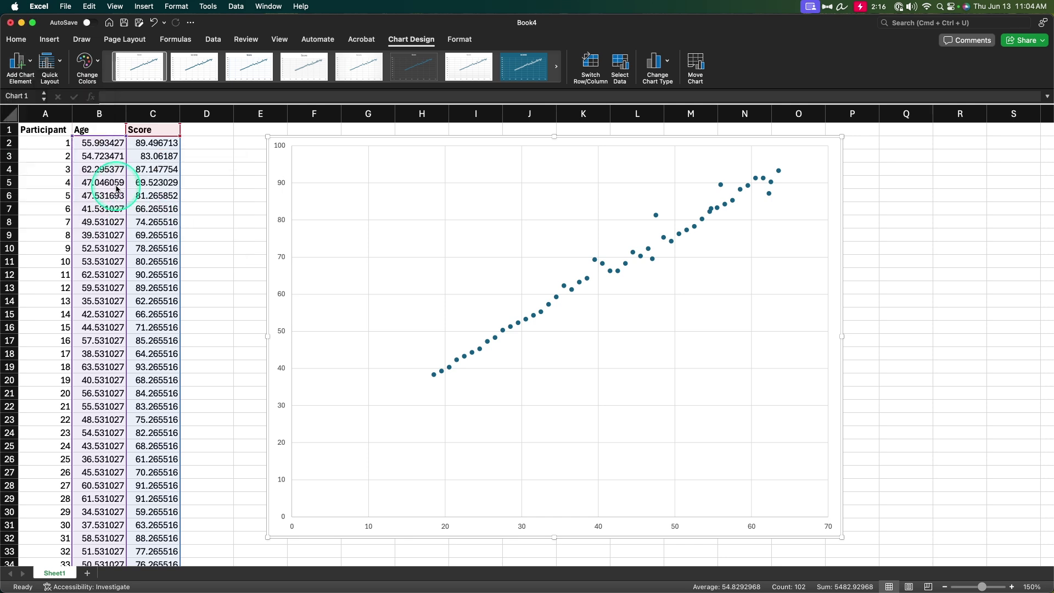
click(20, 67)
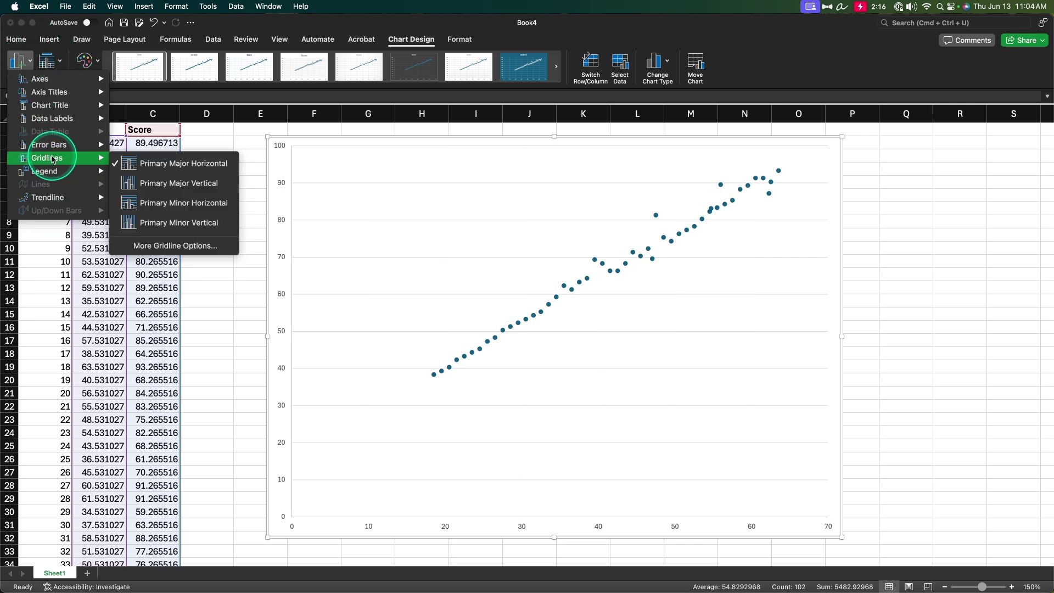
click(412, 423)
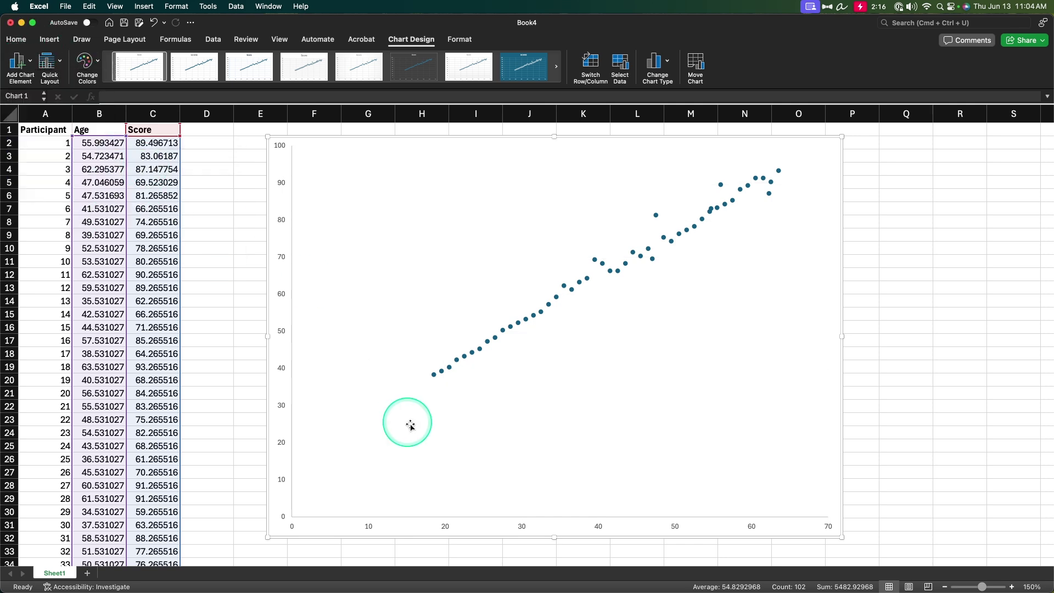
- In Format Axis for the 0–70 x-axis, set the major tick mark type to Cross
double_click(598, 527)
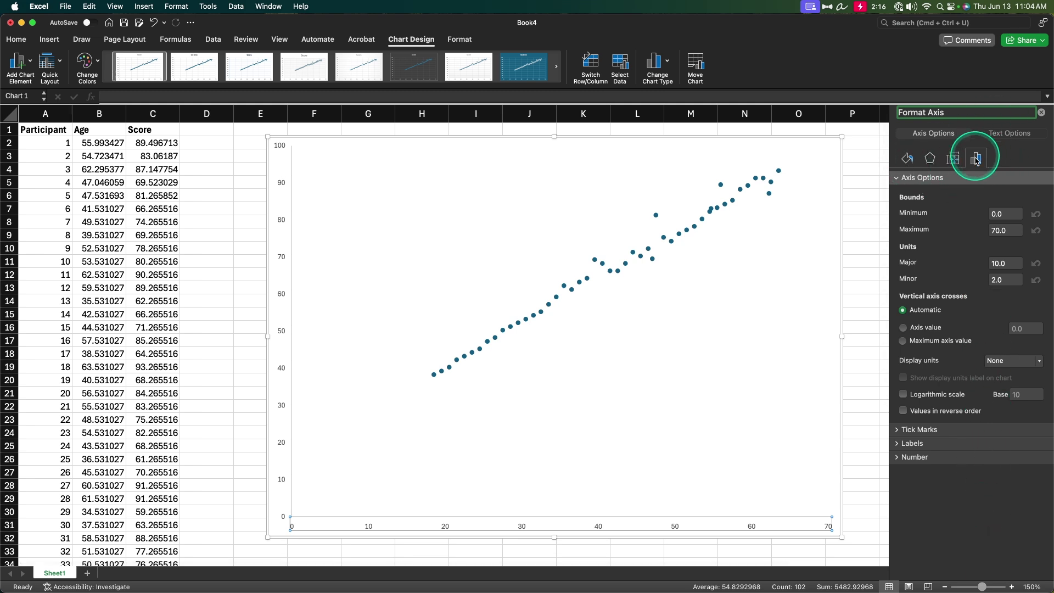
click(907, 159)
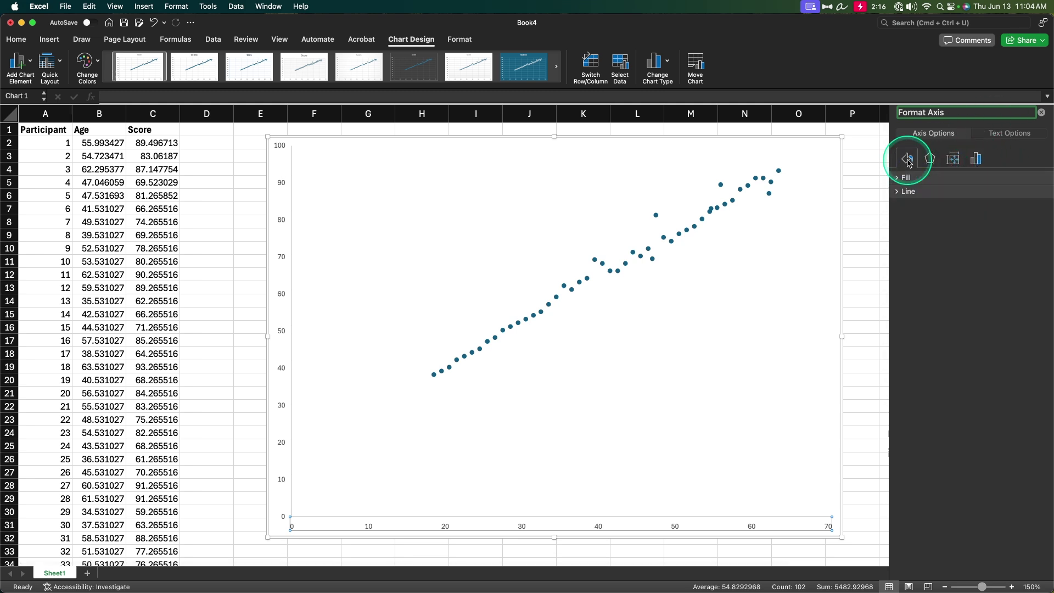
click(976, 159)
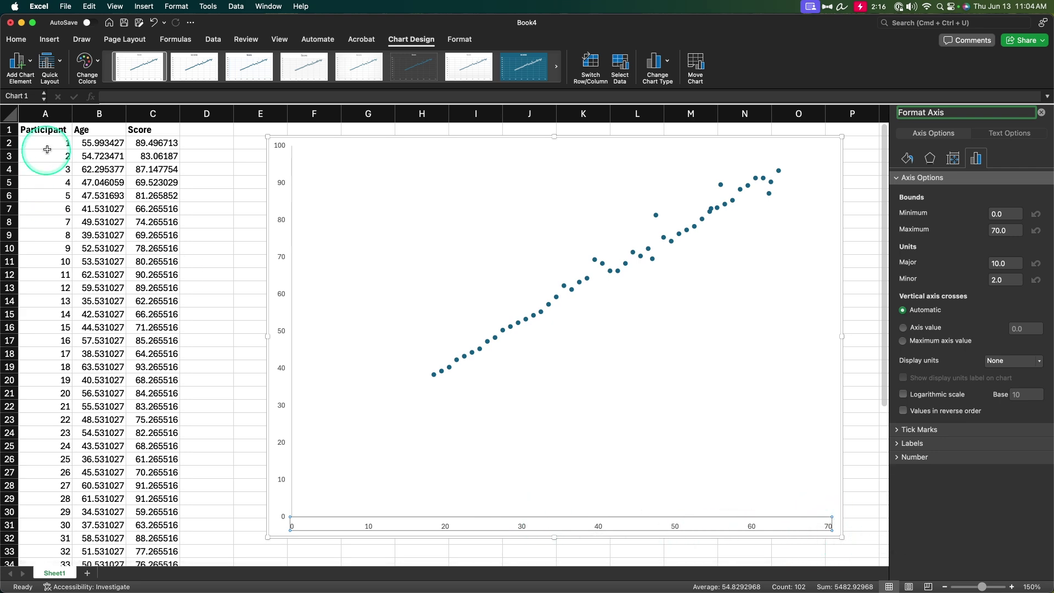
scroll(115, 267, down, 5)
scroll(115, 268, down, 2)
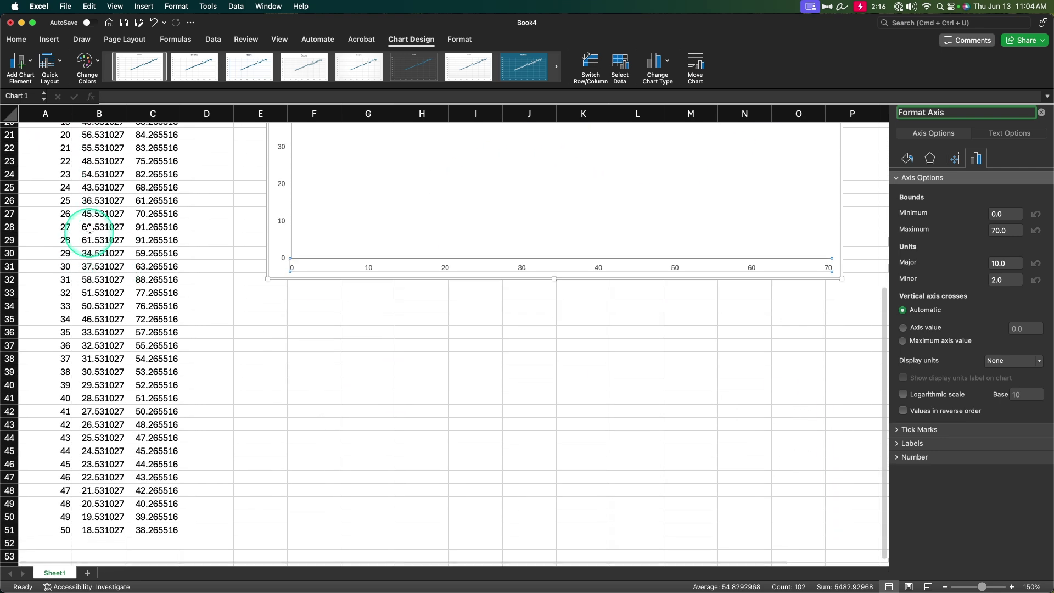
scroll(108, 261, up, 5)
scroll(108, 261, up, 3)
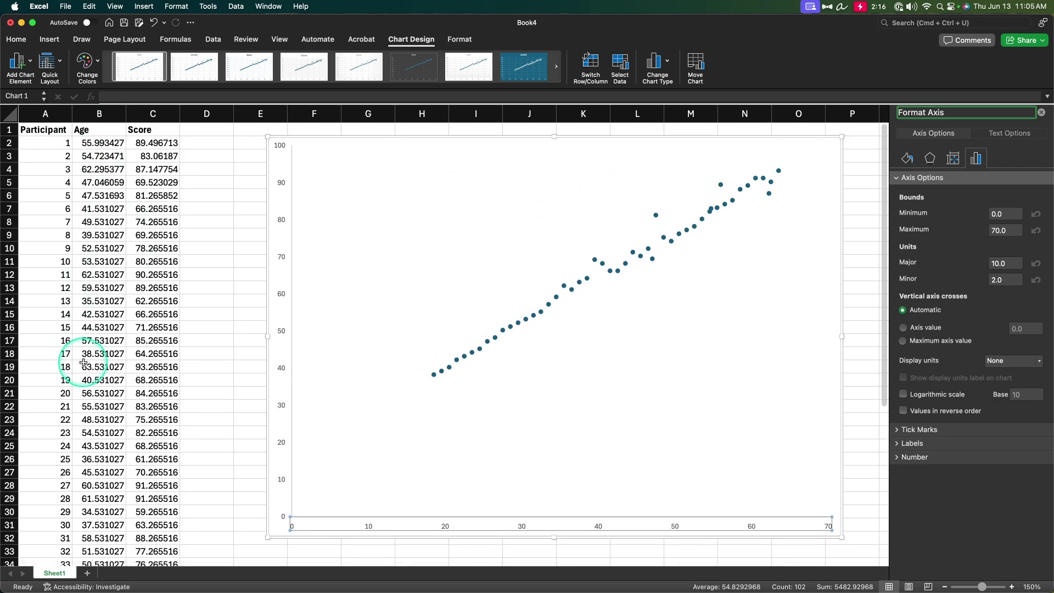
scroll(90, 377, down, 1)
scroll(90, 377, up, 1)
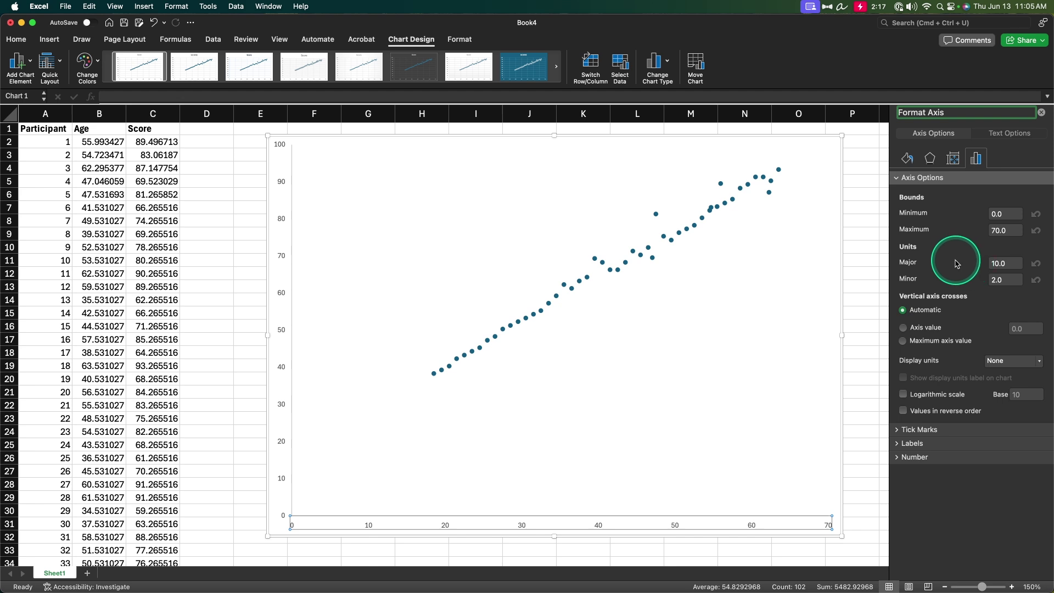
click(941, 429)
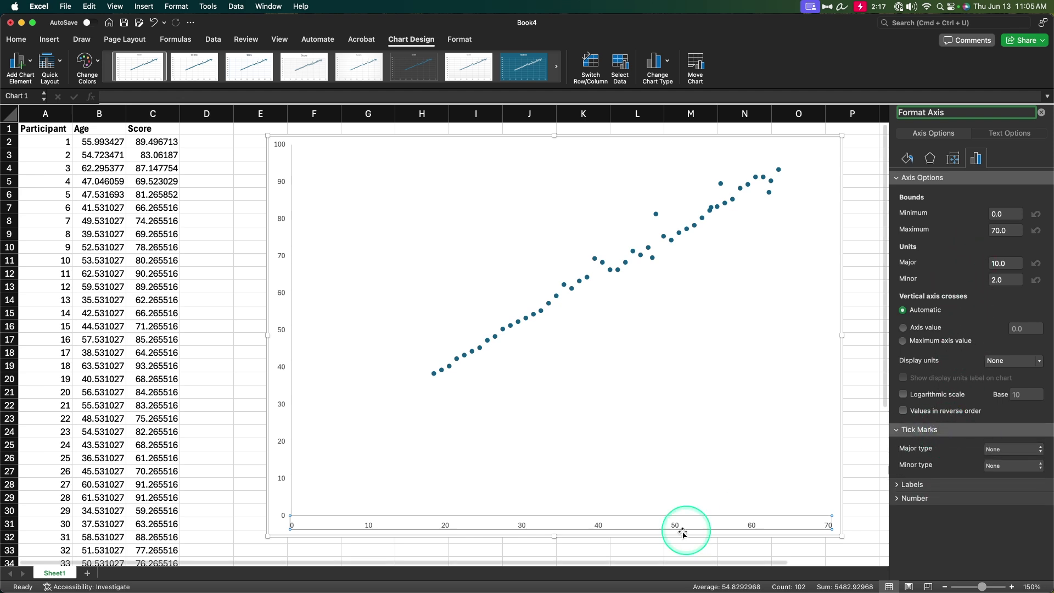
click(1010, 449)
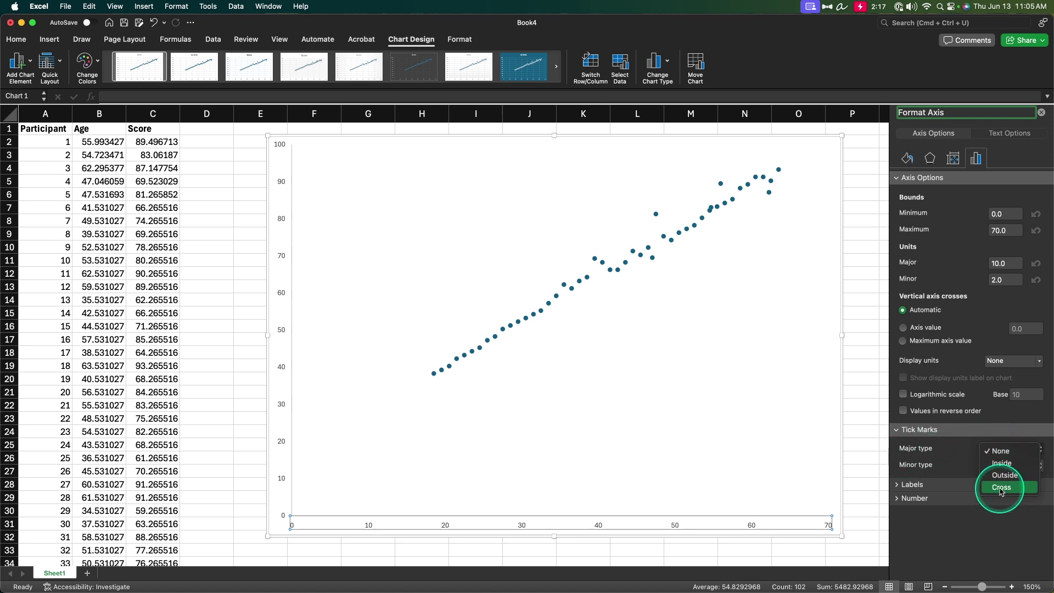
click(1001, 488)
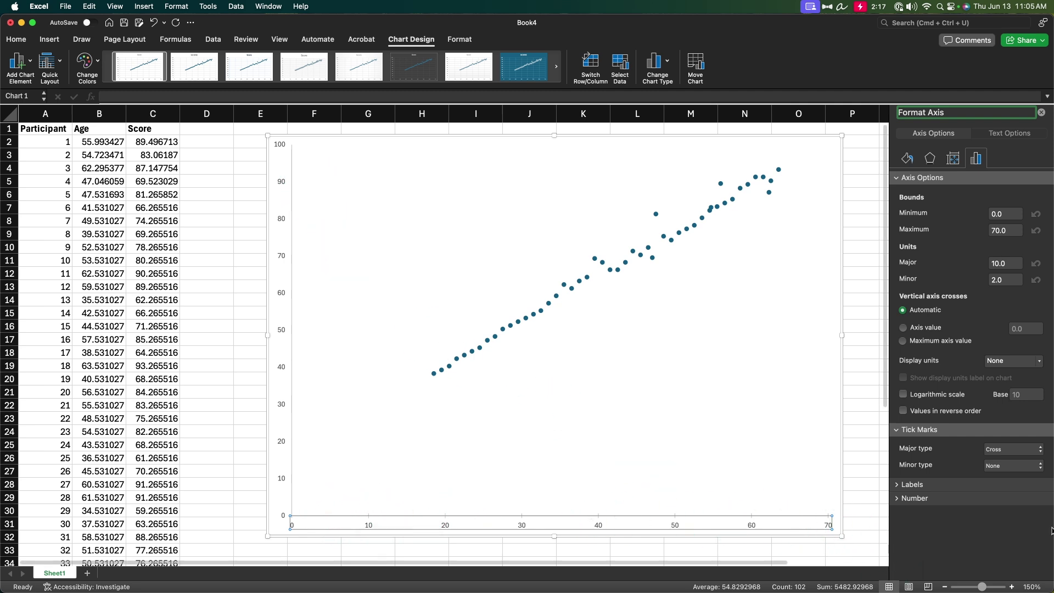
- Give the x-axis a solid black line 1 pt wide
click(908, 157)
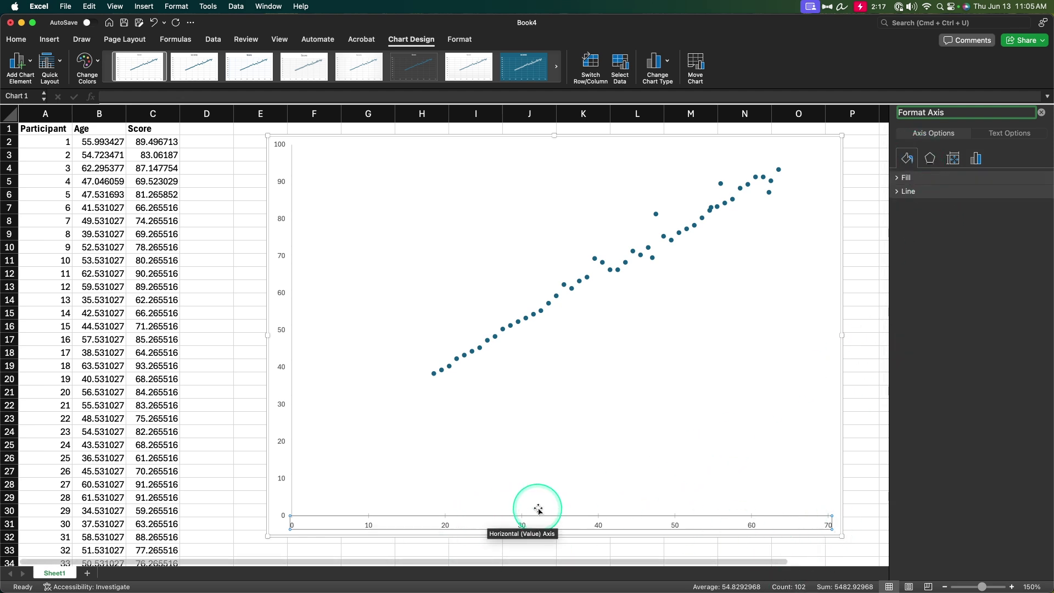
click(931, 193)
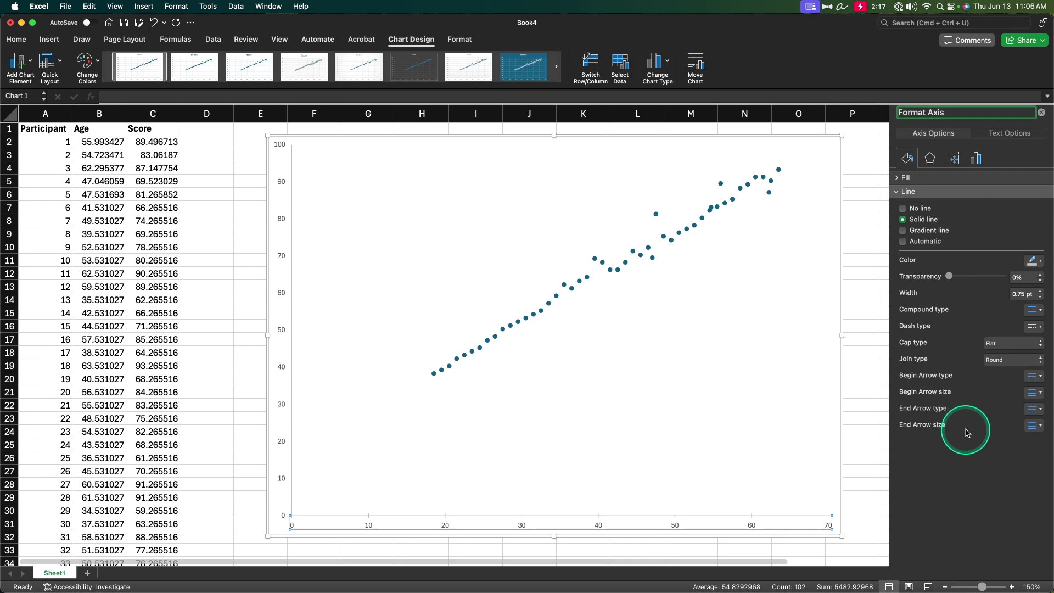
click(1039, 262)
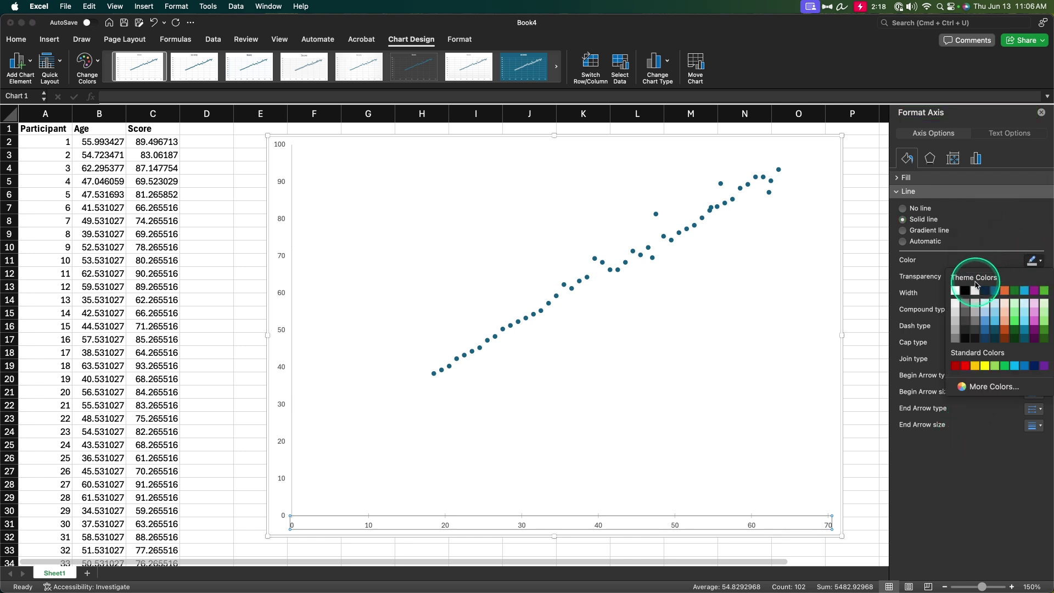
click(966, 290)
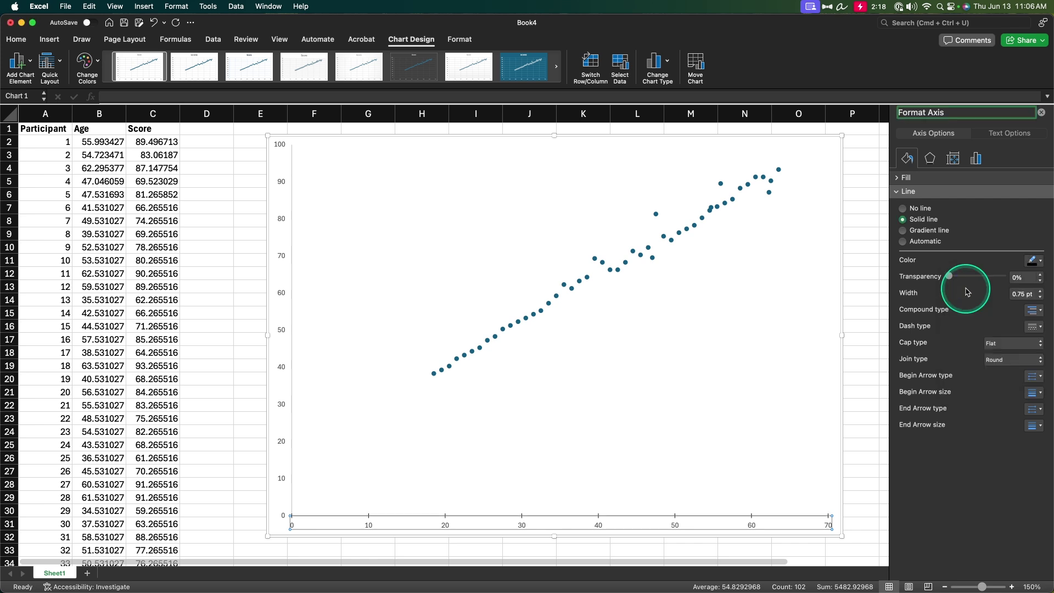
click(1040, 291)
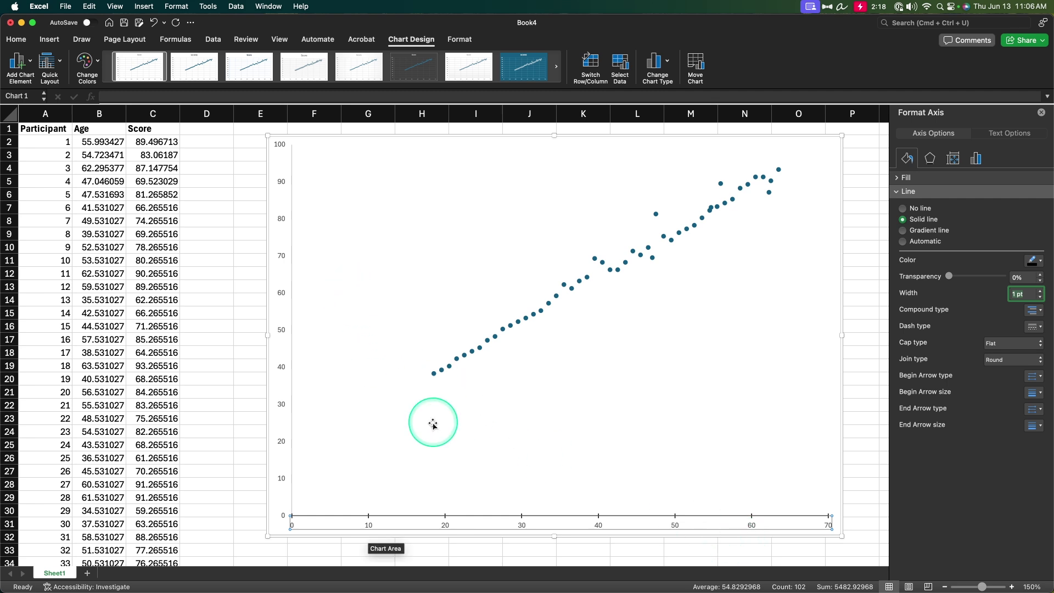
- Set the x-axis label font to Arial at 14 pt
click(20, 41)
click(123, 59)
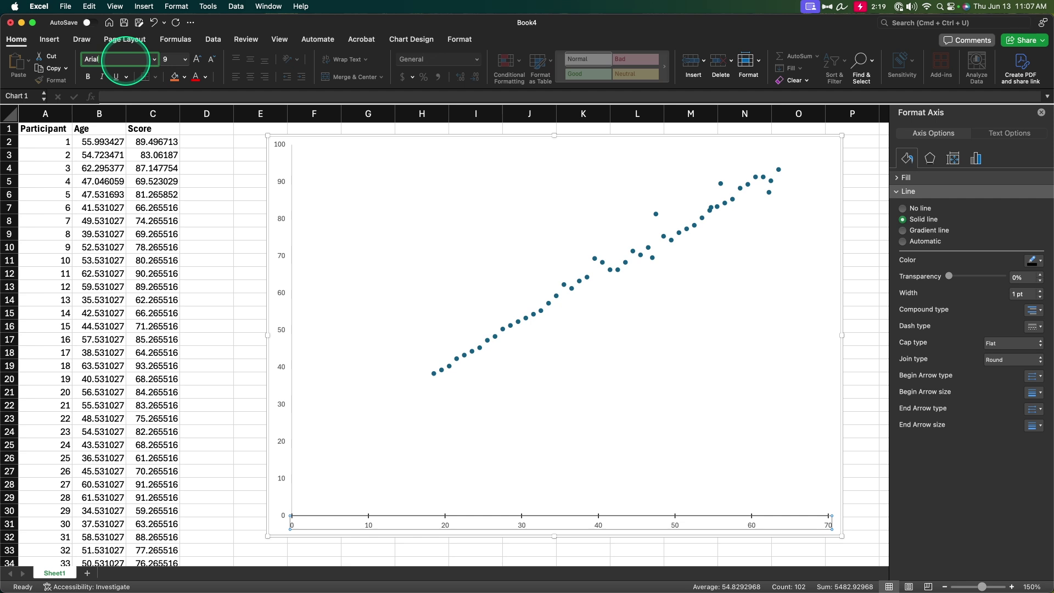
key(Tab)
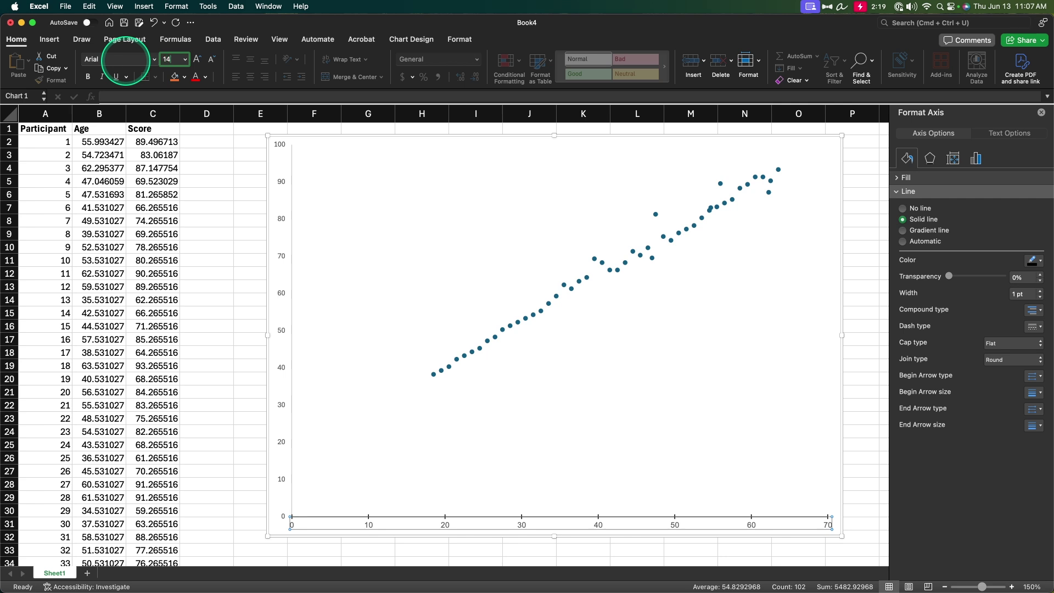
key(Return)
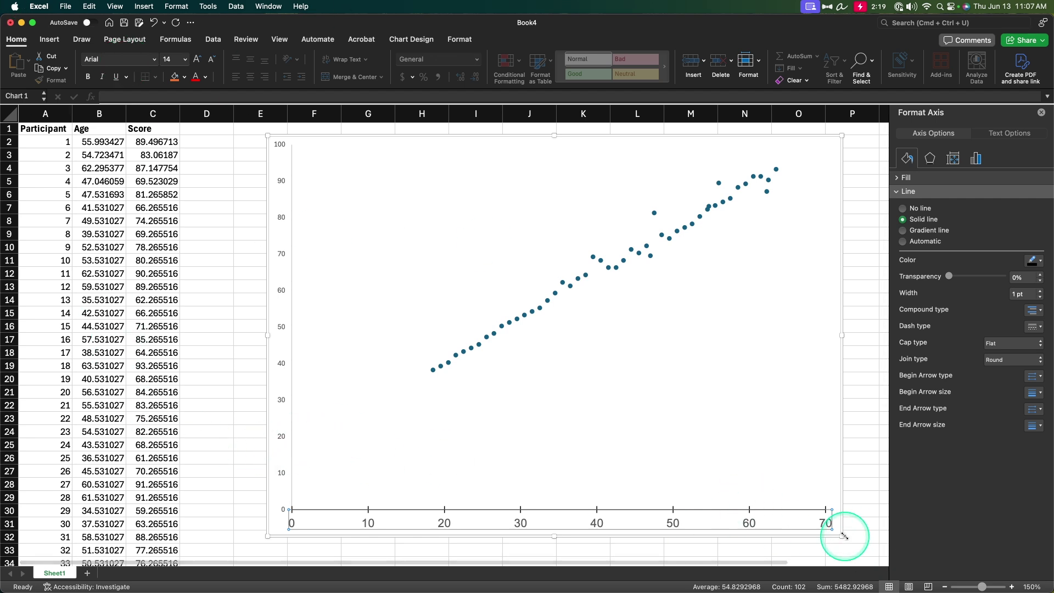
- Slightly resize the chart from its bottom-right corner handle
mouse_move(840, 536)
mouse_down()
mouse_move(783, 496)
mouse_move(856, 539)
mouse_move(842, 540)
mouse_up()
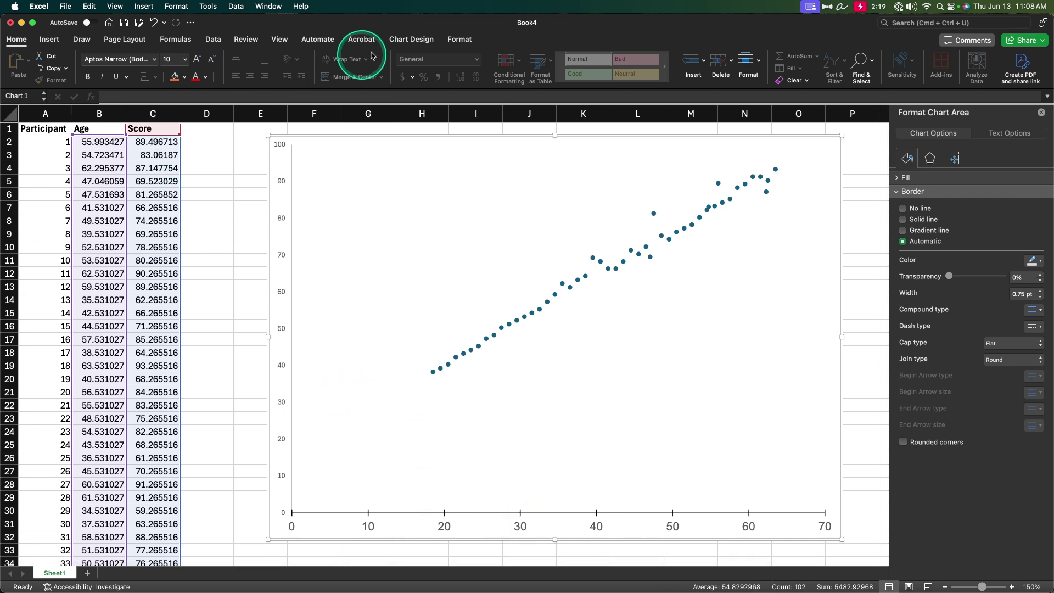
- Add a primary horizontal axis title reading 'Age (Years)' in Arial 14 pt
click(411, 39)
click(23, 65)
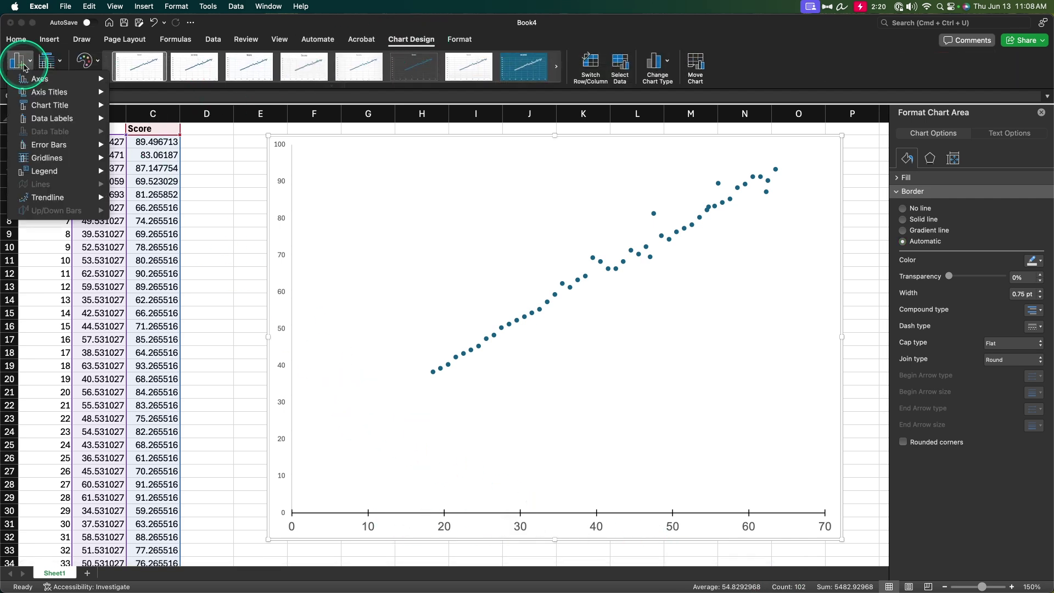
mouse_move(32, 94)
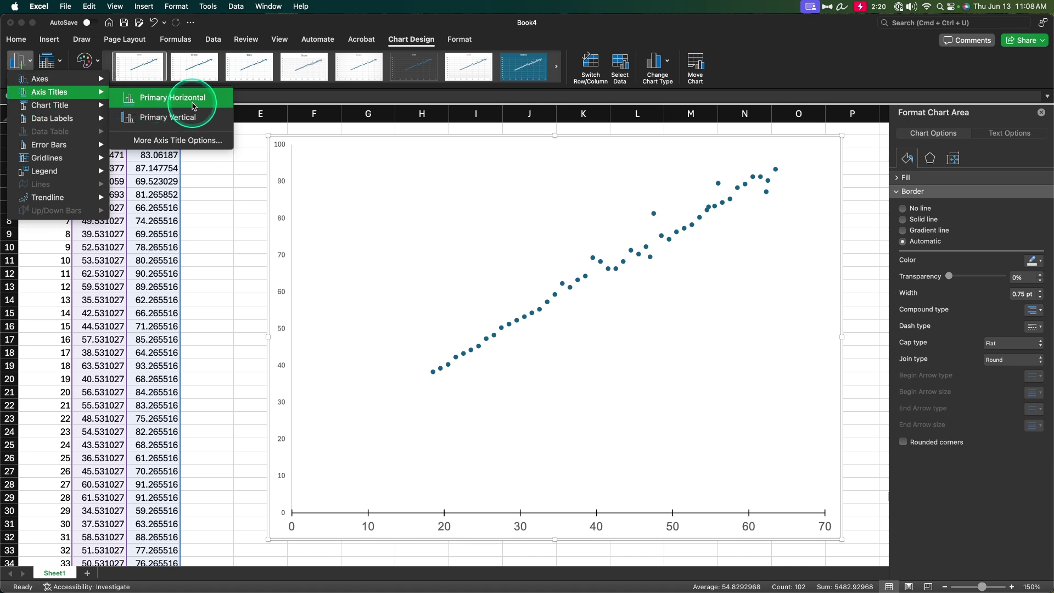
click(163, 108)
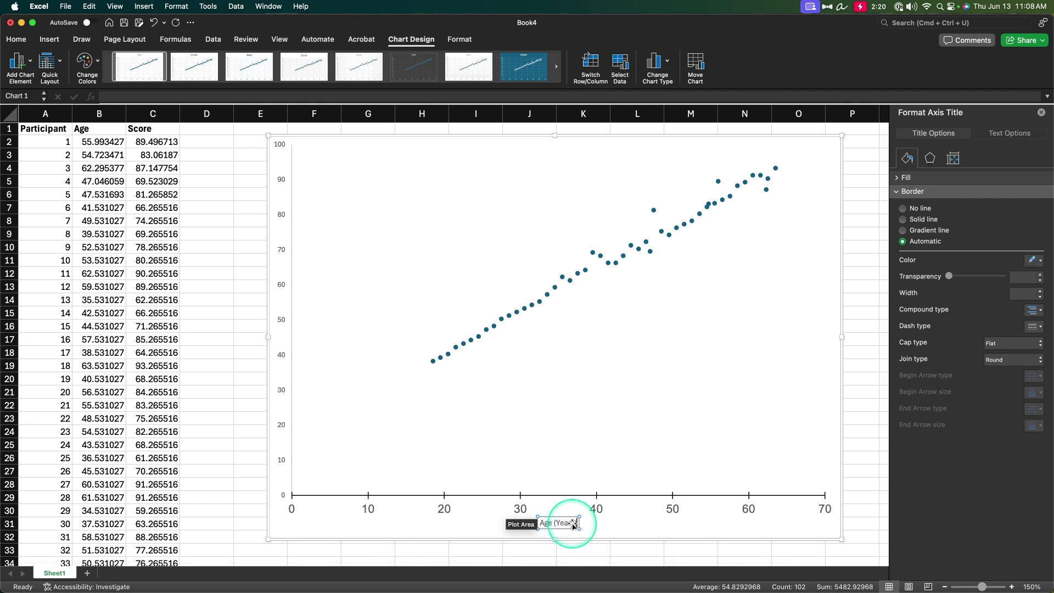
text(rs))
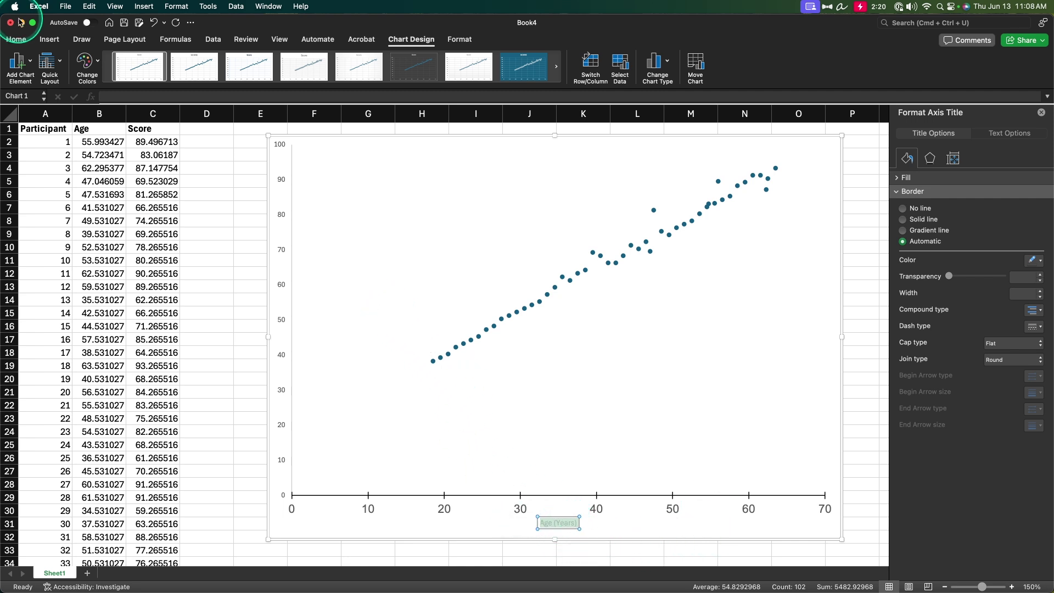
click(17, 39)
click(85, 61)
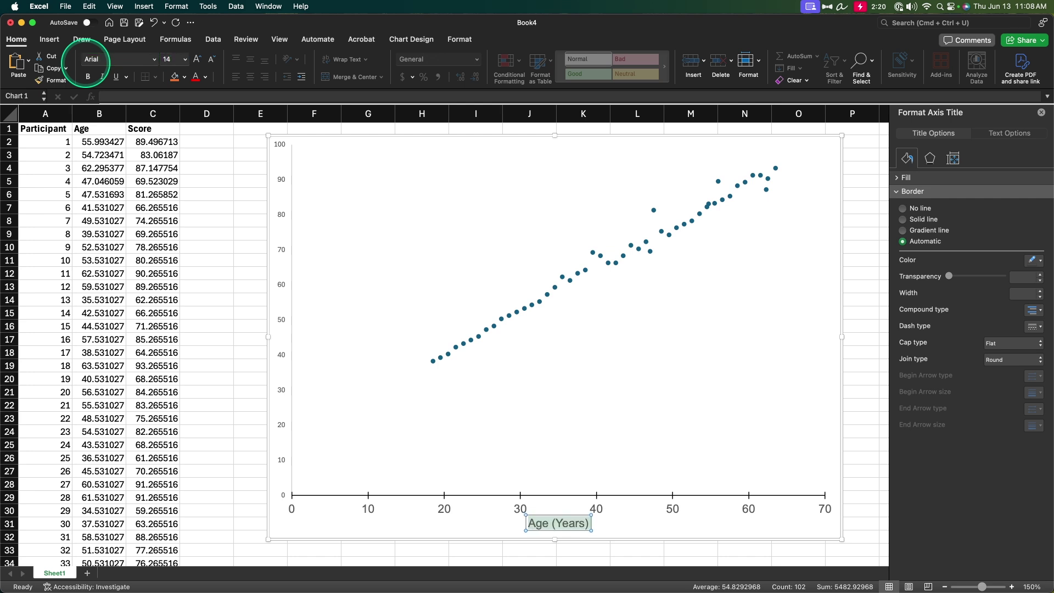
click(585, 516)
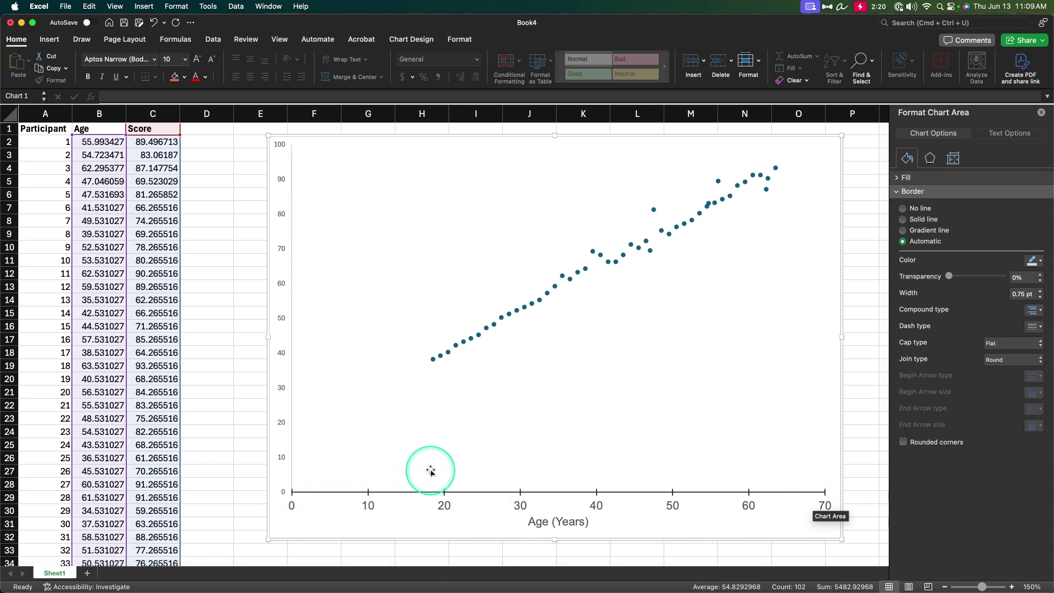
- Select the horizontal Age axis and set its minimum bound to 15
scroll(165, 463, down, 10)
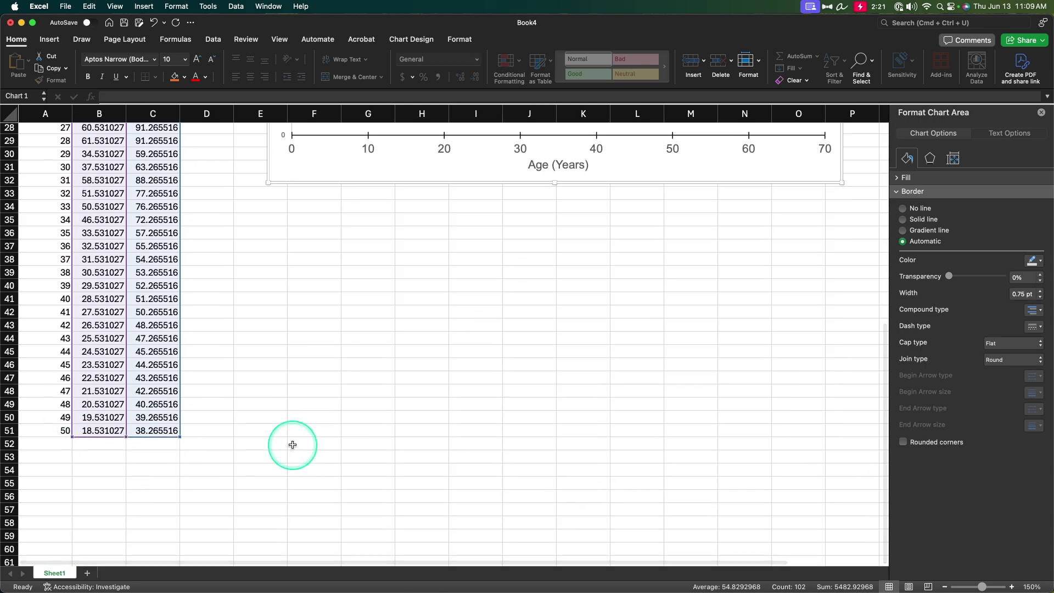
scroll(291, 443, up, 7)
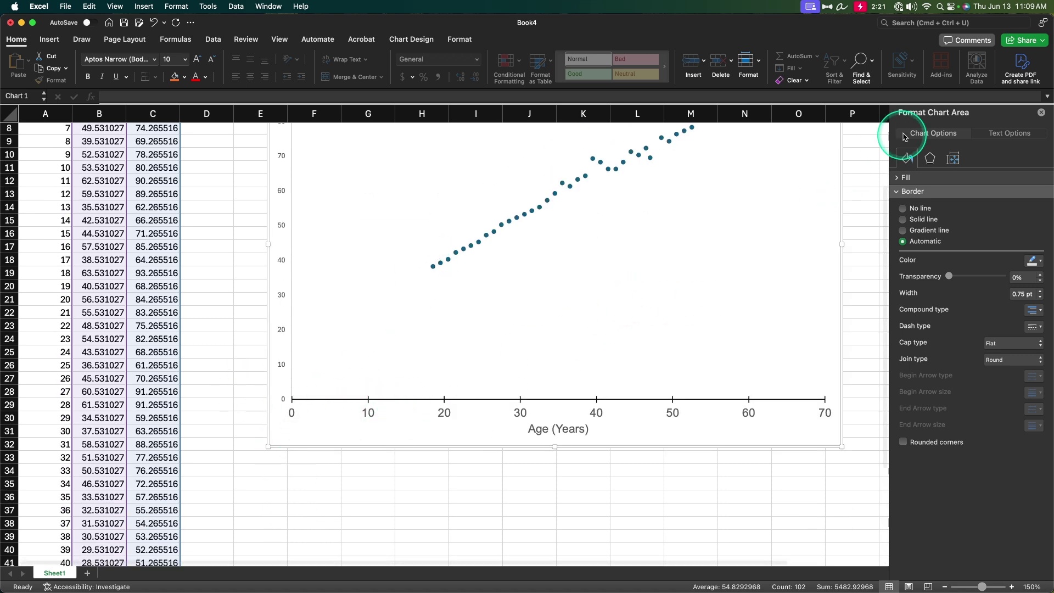
click(661, 419)
click(975, 158)
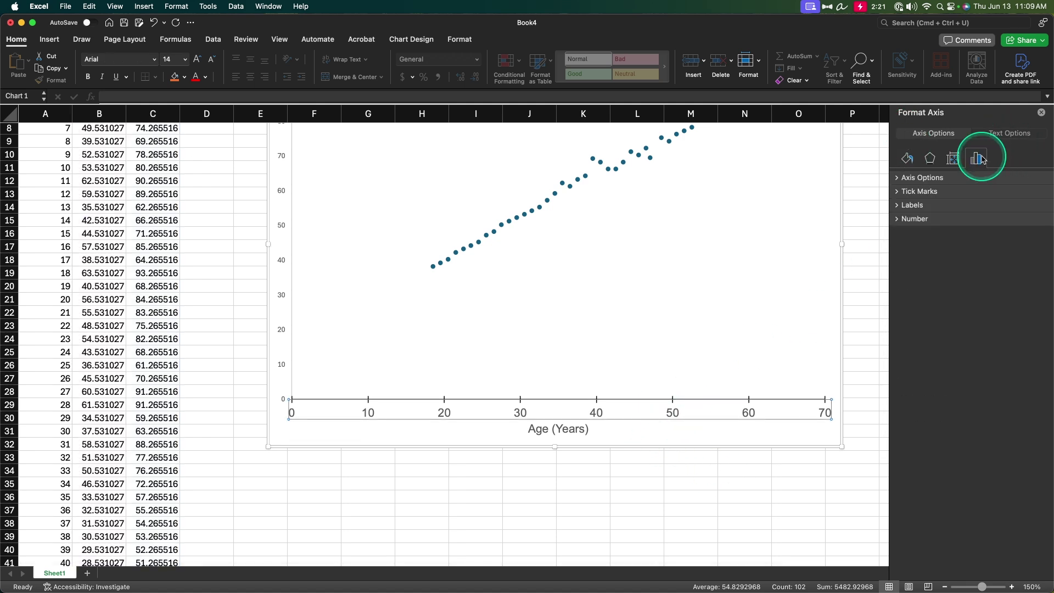
click(951, 178)
click(997, 218)
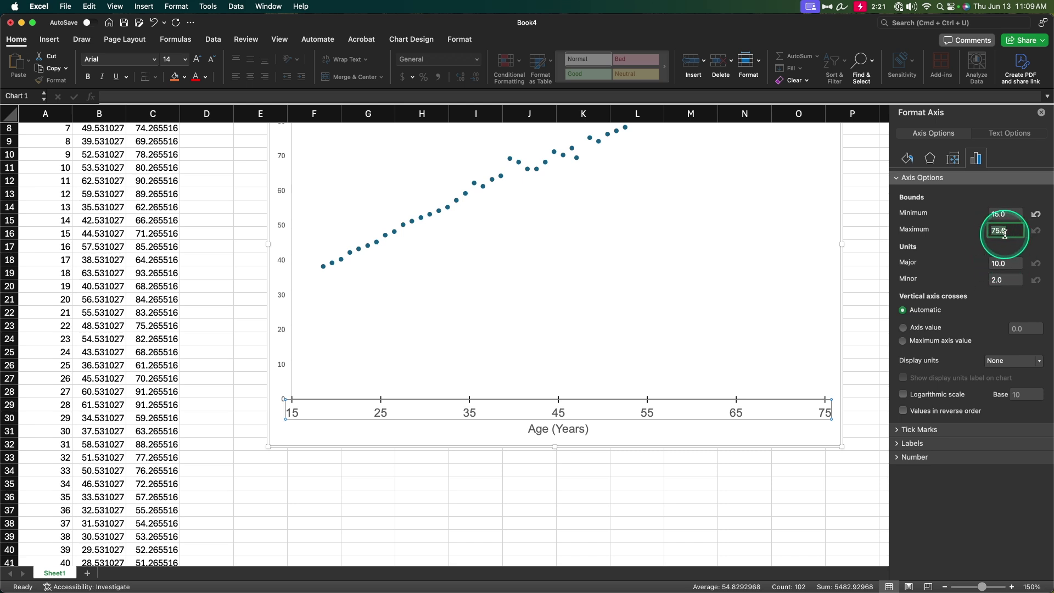
scroll(604, 353, up, 5)
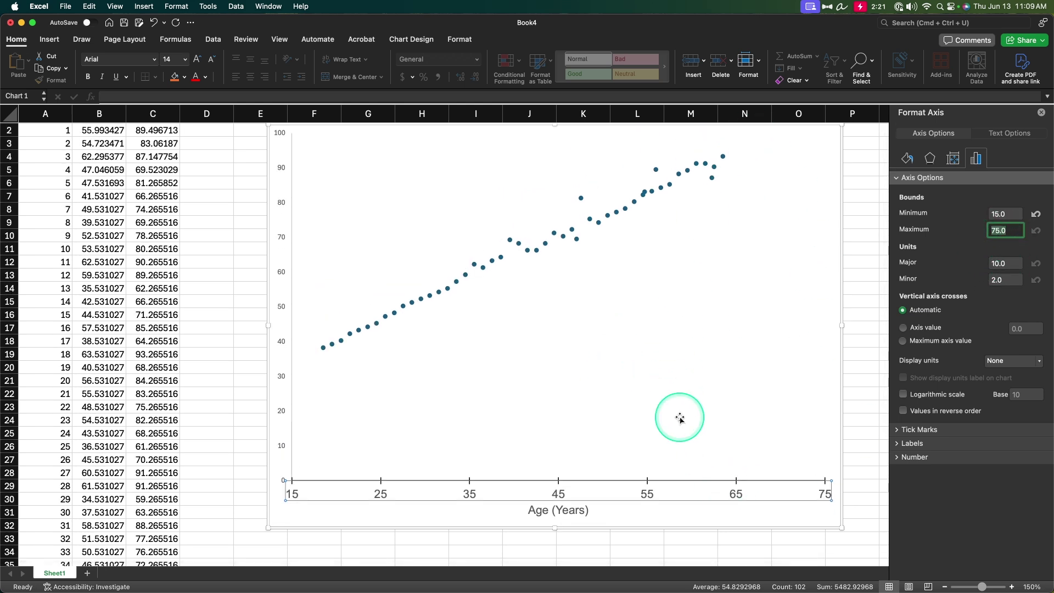
- Set the Age axis major unit to 15 and its maximum to 65
click(1015, 265)
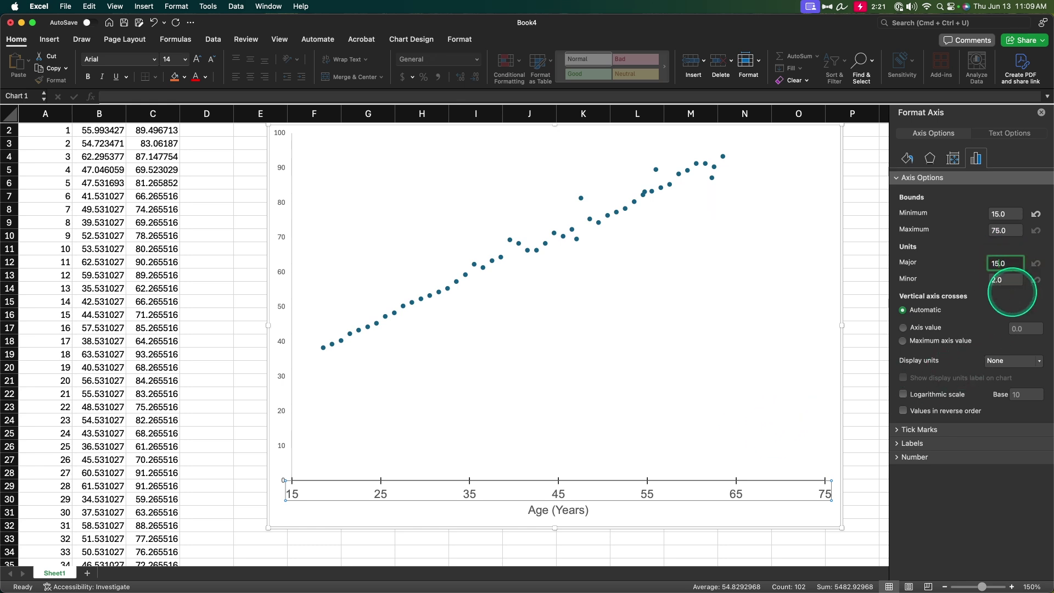
key(Tab)
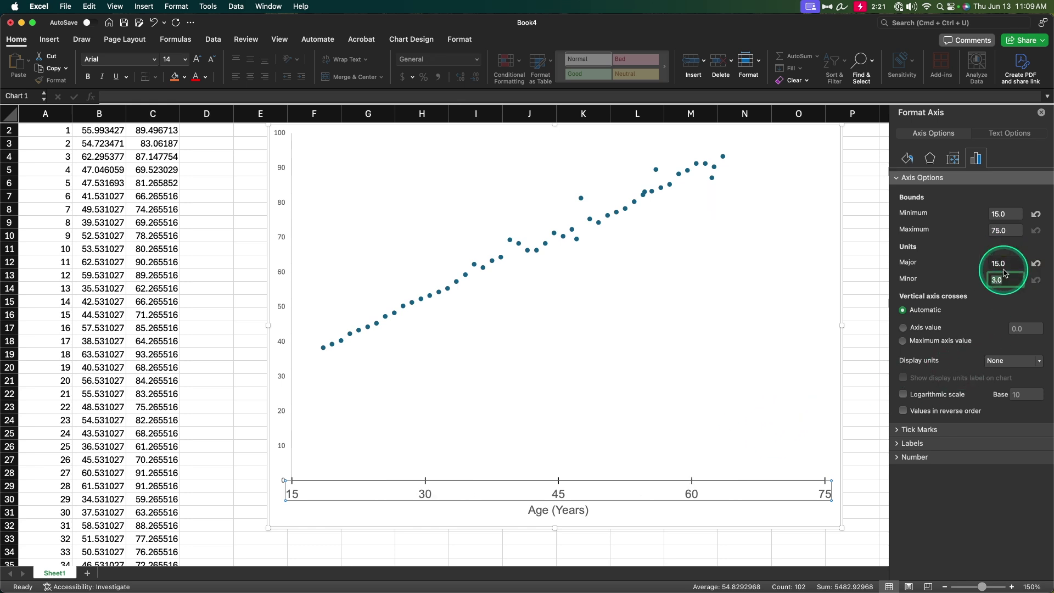
click(999, 231)
text(0)
key(Tab)
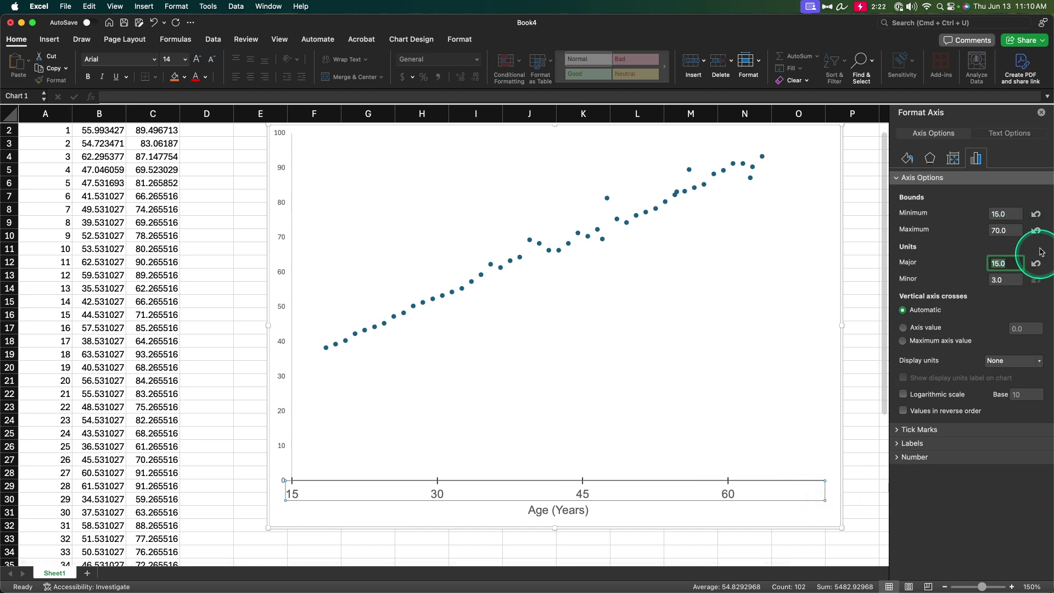
scroll(616, 316, up, 1)
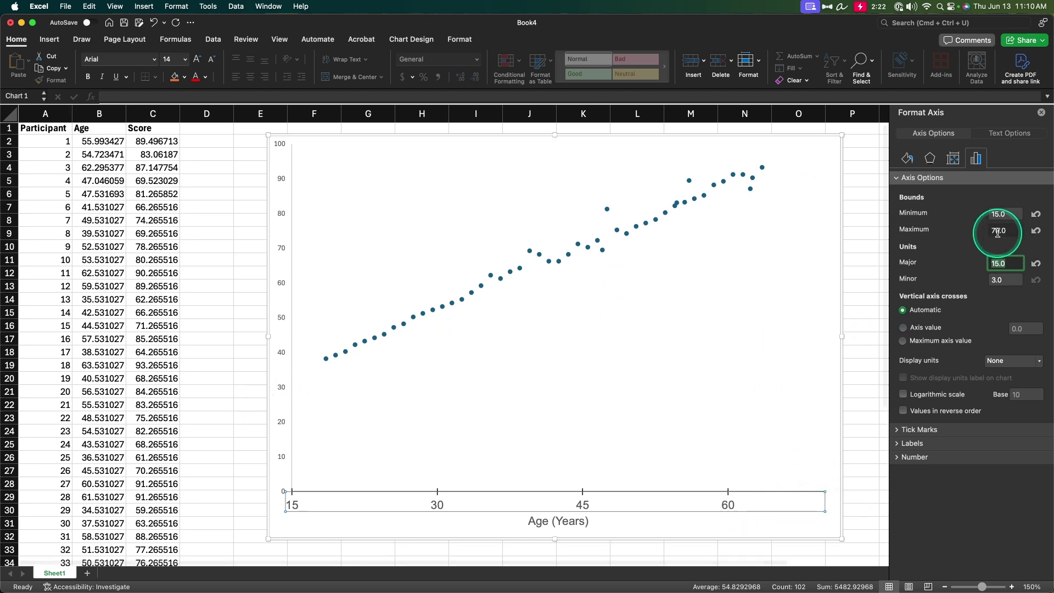
click(997, 231)
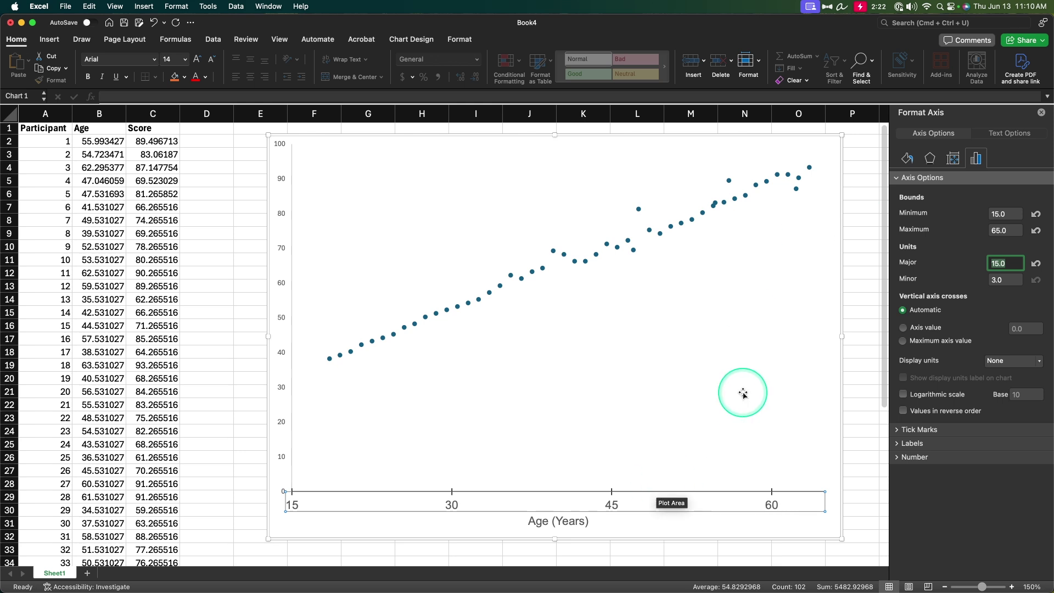
- Give the vertical Score axis a solid black line 1 pt wide
click(672, 540)
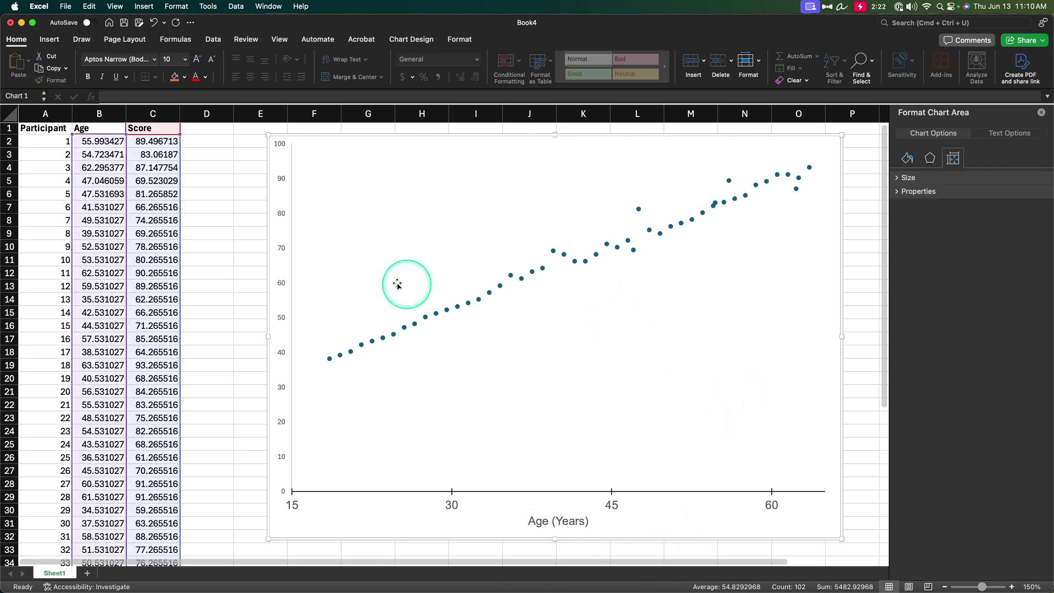
click(284, 283)
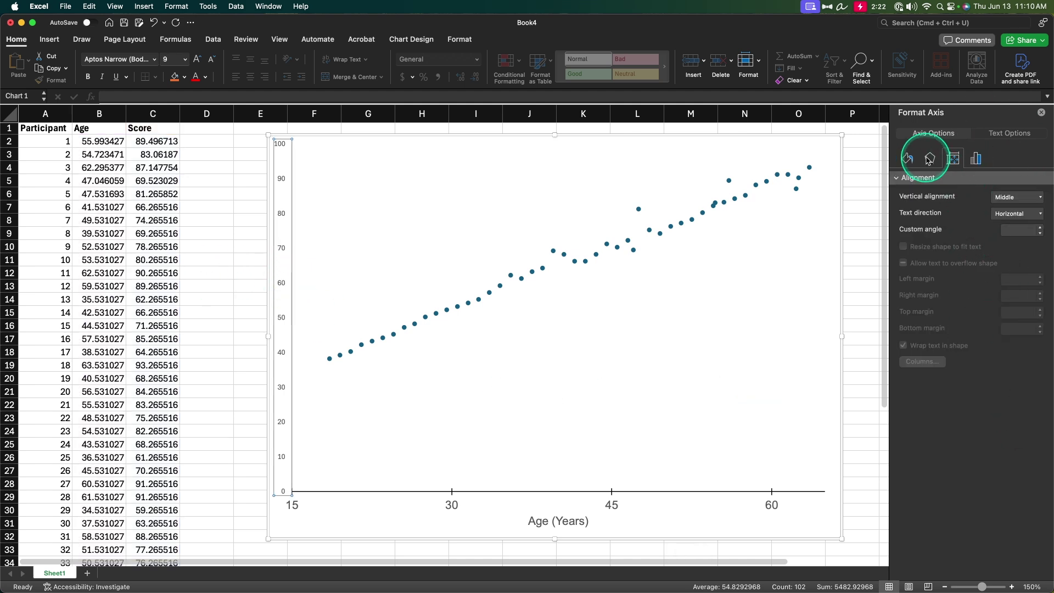
click(907, 160)
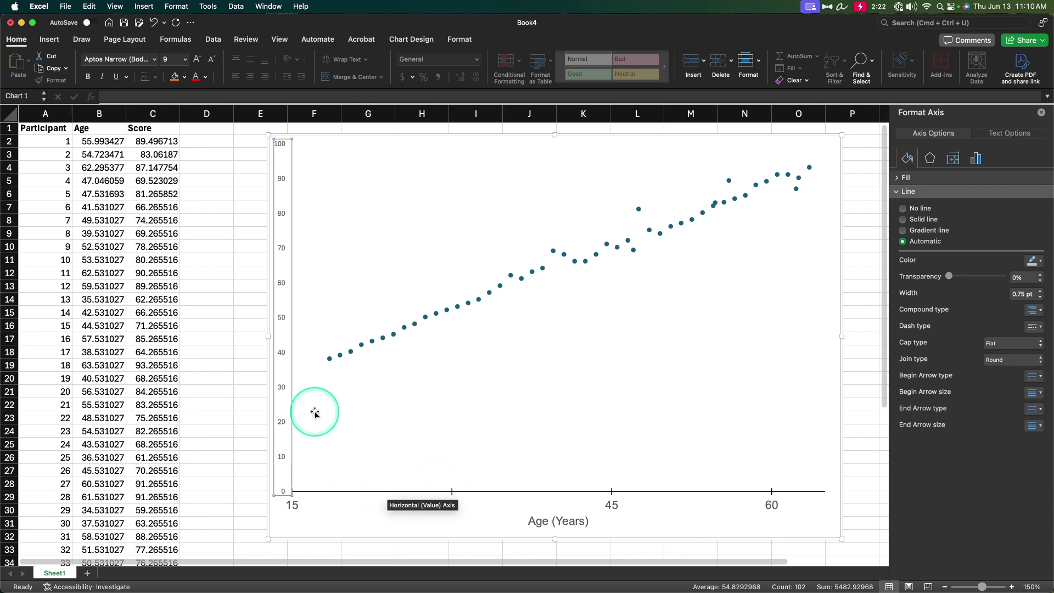
click(1037, 262)
click(968, 292)
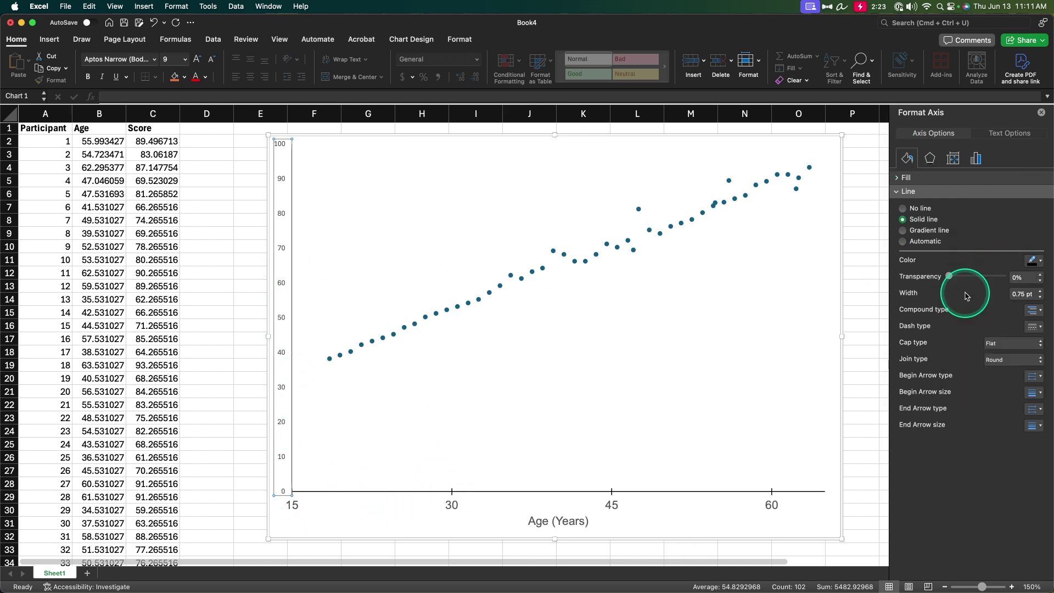
click(986, 519)
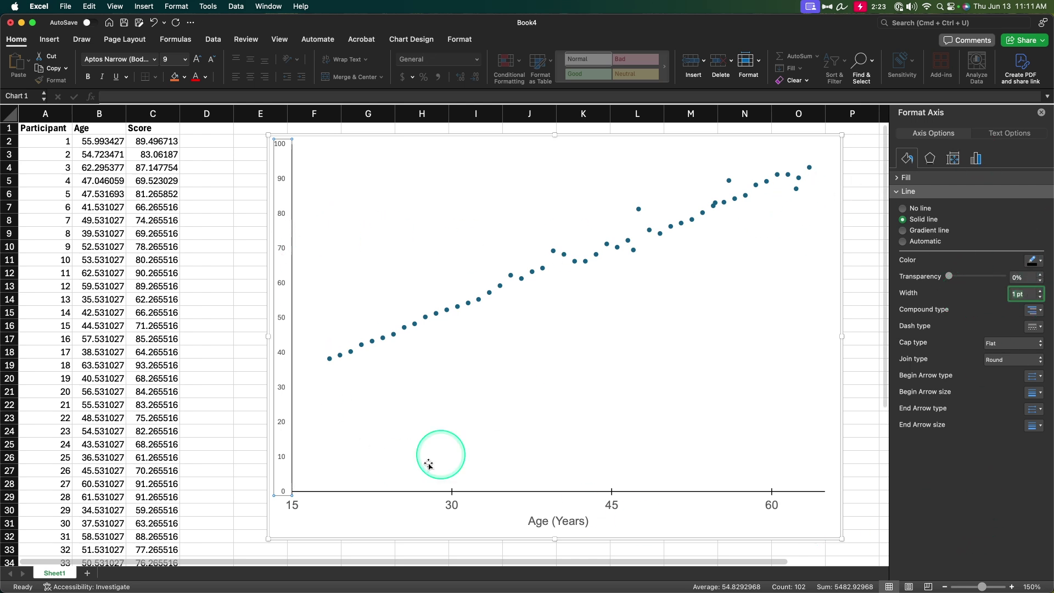
- Set the Score axis major tick marks to Cross
click(976, 159)
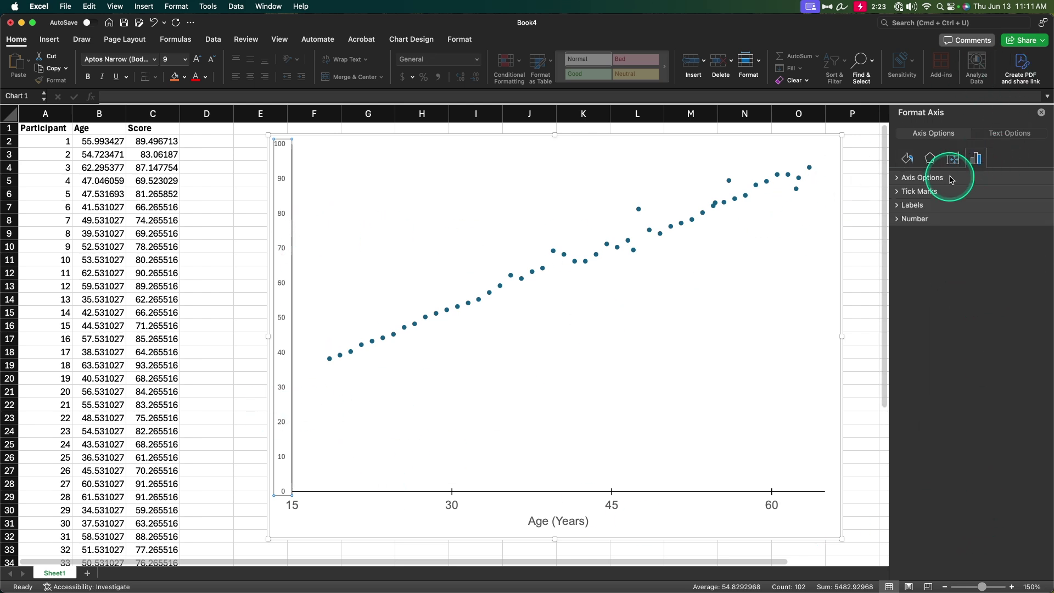
click(927, 194)
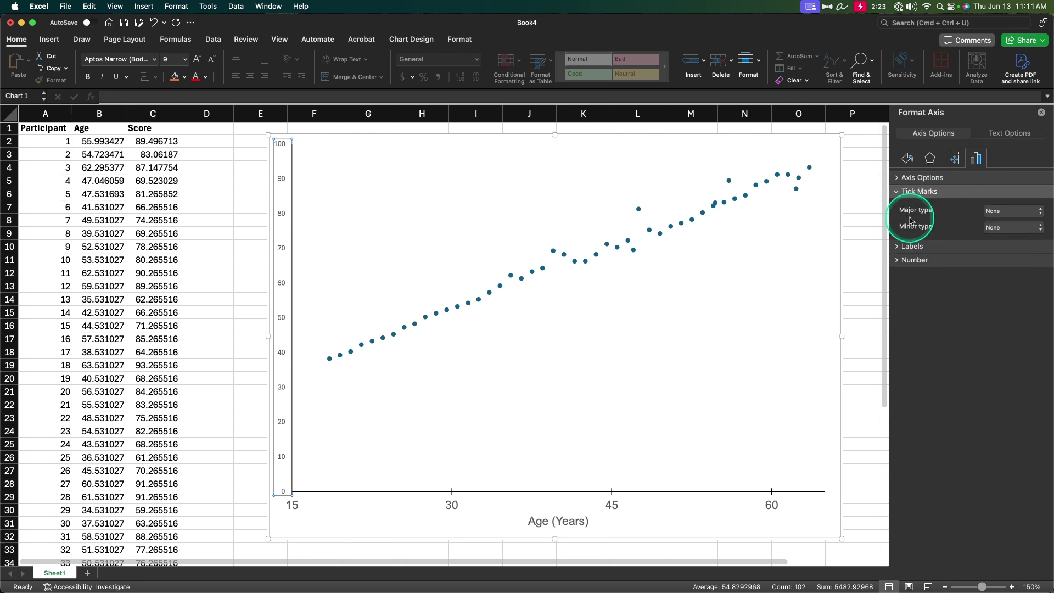
click(998, 212)
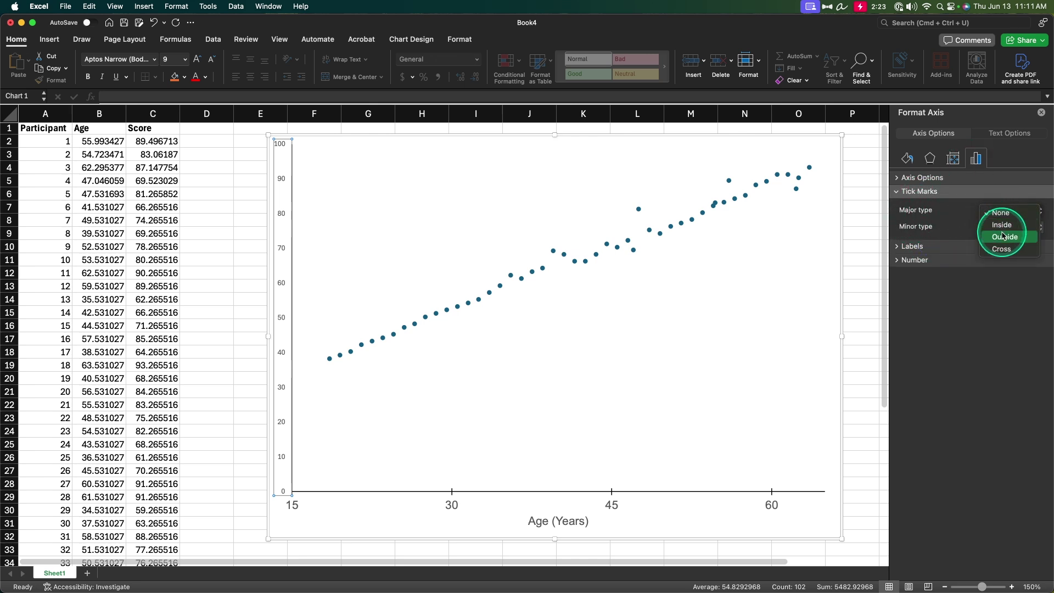
click(1004, 236)
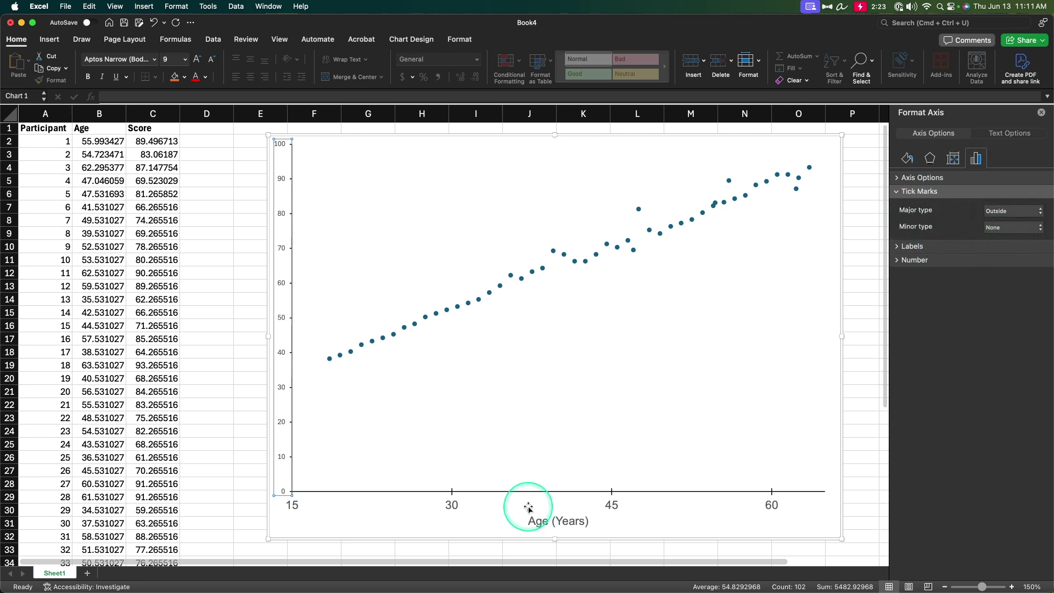
click(1004, 212)
click(994, 233)
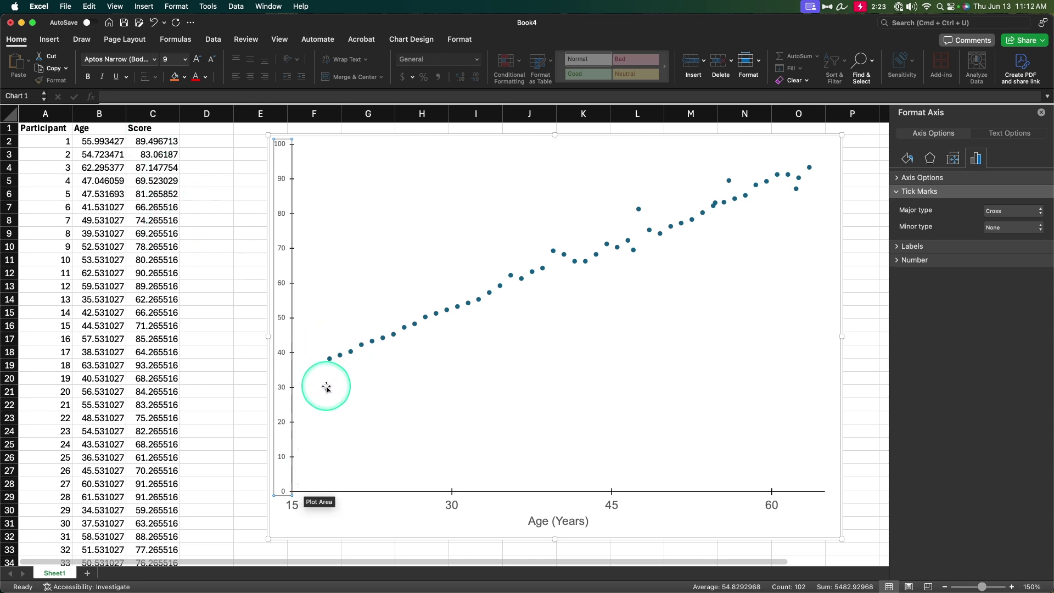
- Format the Score axis numbers in Arial, size 14
scroll(165, 439, down, 10)
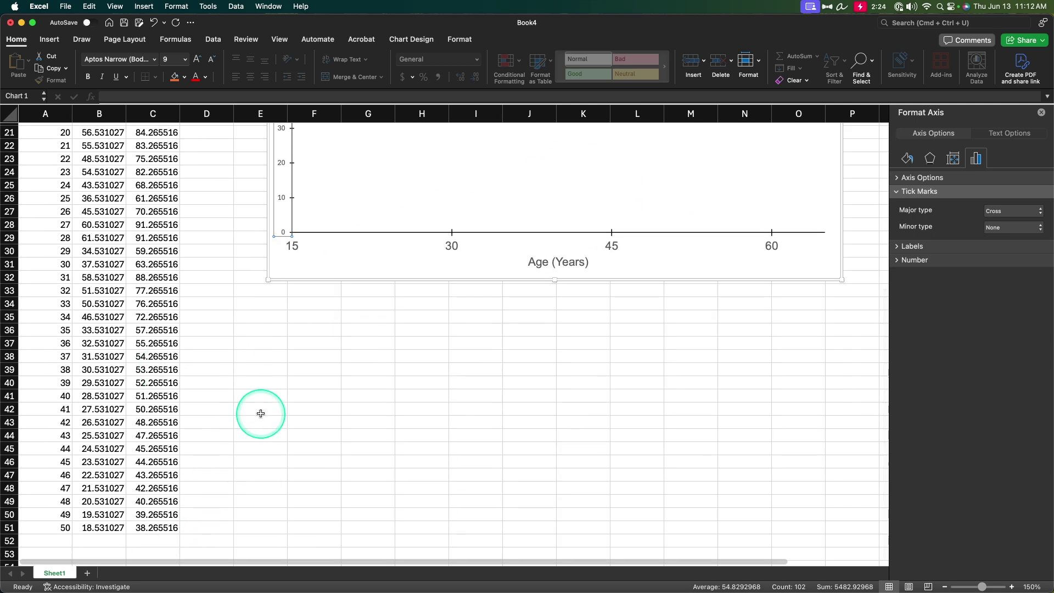
scroll(259, 414, up, 10)
scroll(431, 373, up, 1)
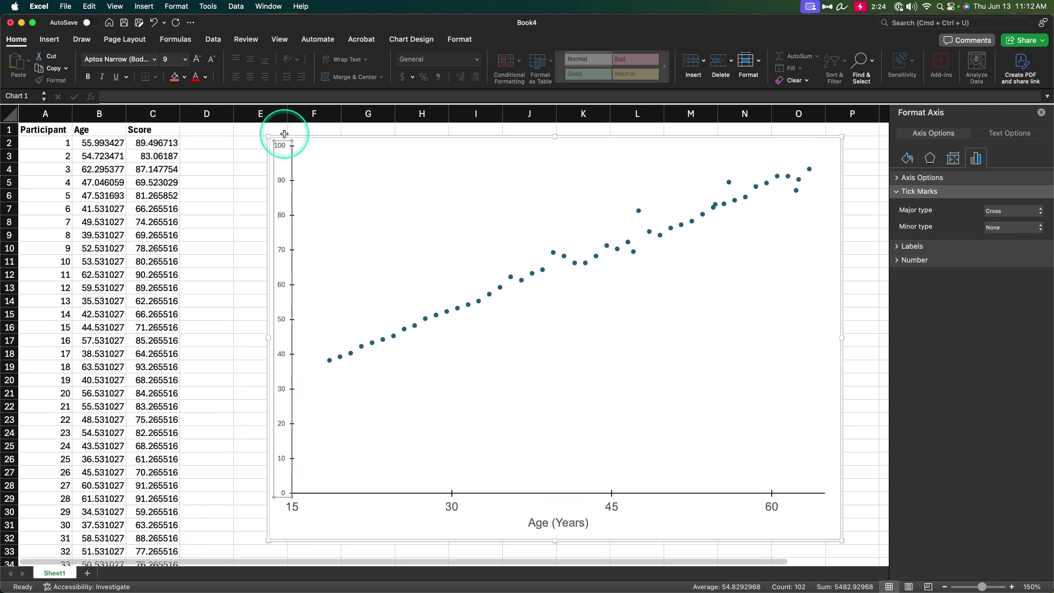
click(127, 57)
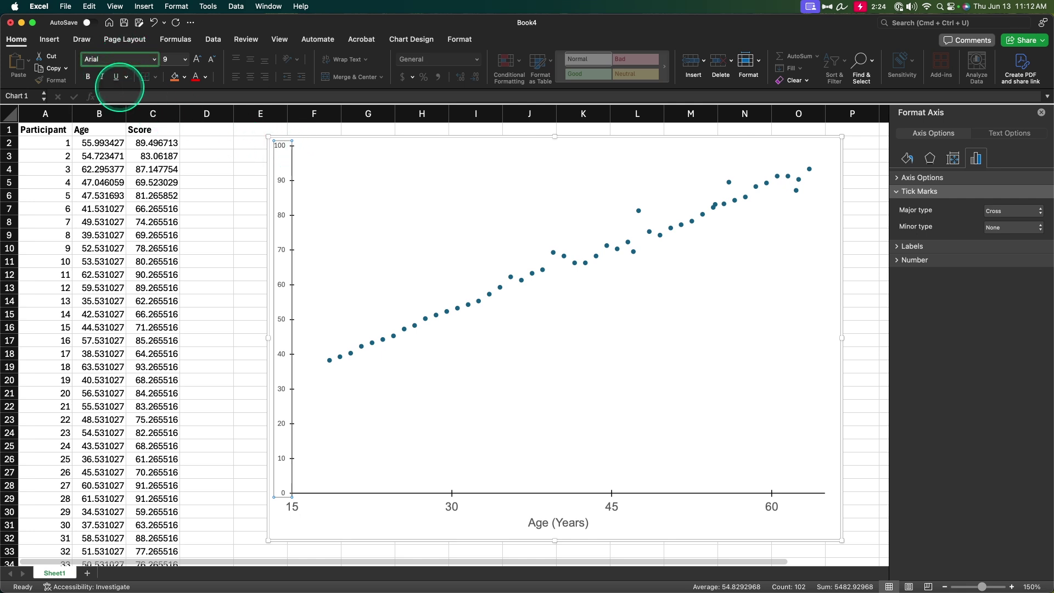
key(Tab)
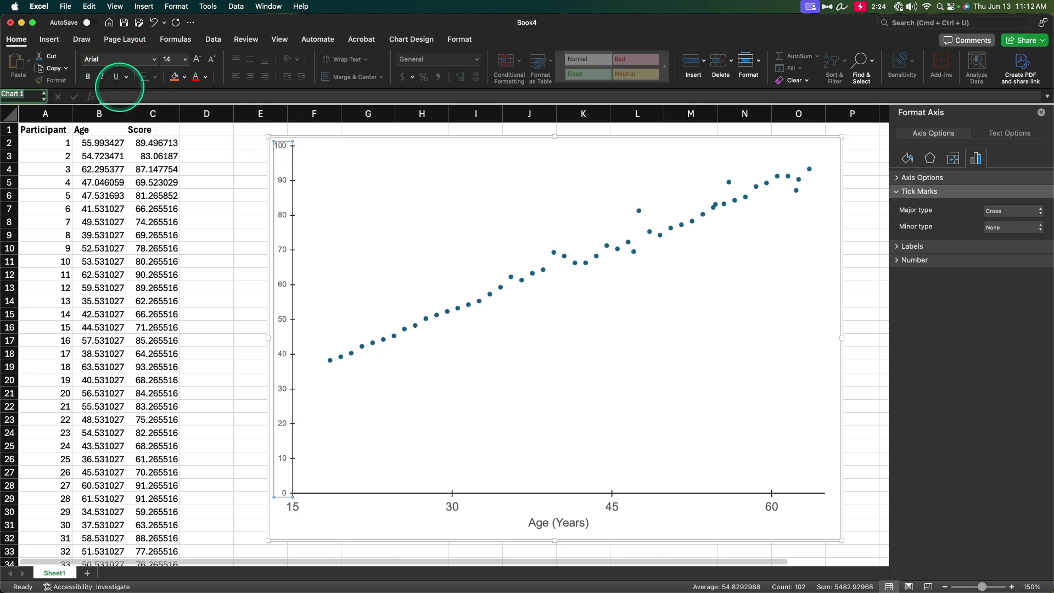
text(14)
key(Return)
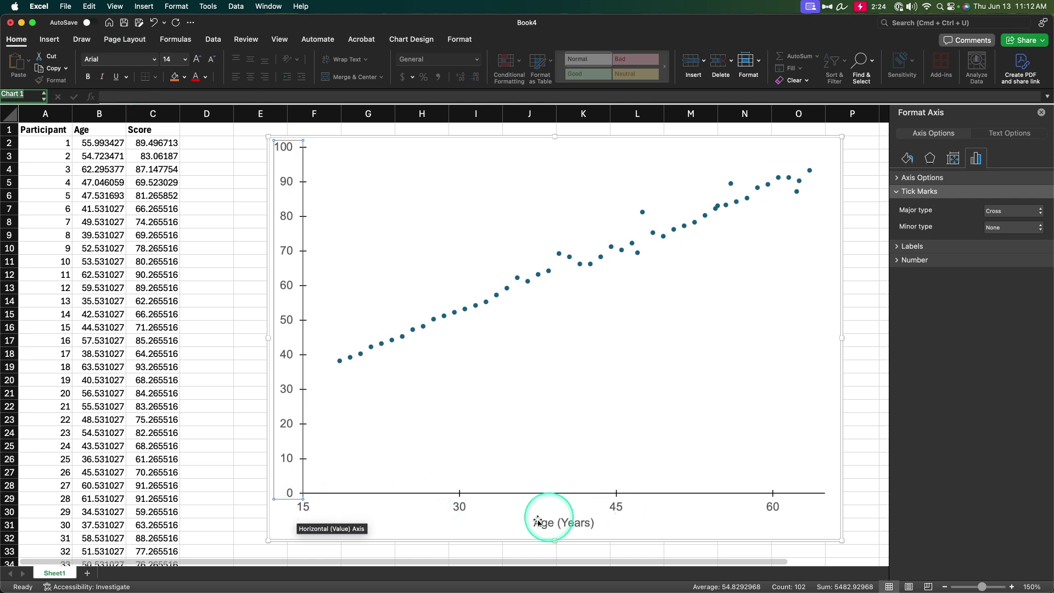
- Add a primary vertical axis title to the scatter chart
click(374, 482)
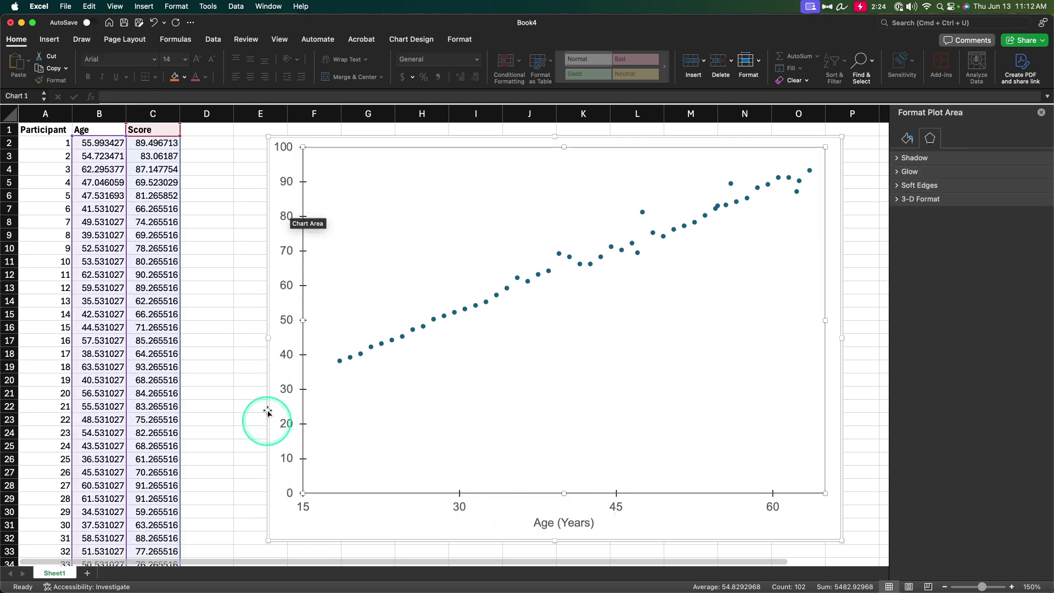
click(411, 39)
click(18, 61)
mouse_move(31, 94)
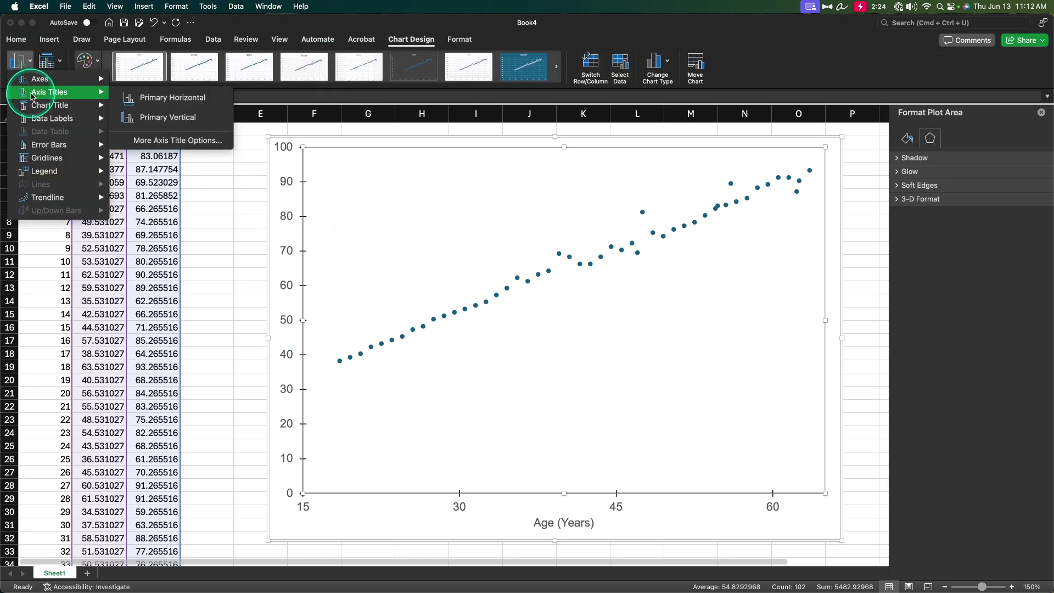
click(137, 118)
click(281, 320)
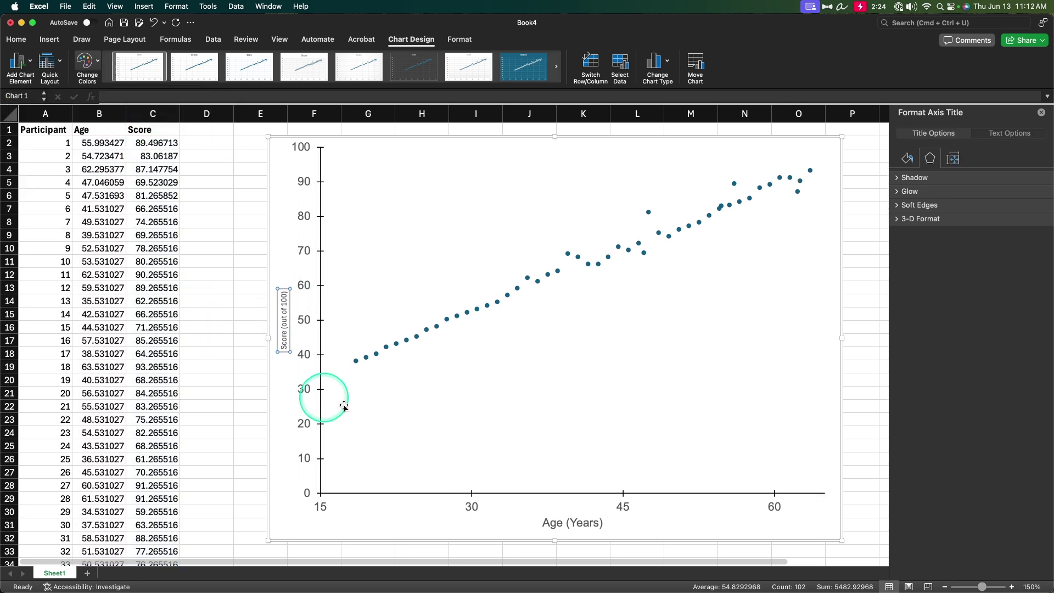
- Set the 'Score (out of 100)' axis title text to Arial 14 pt
double_click(281, 333)
triple_click(282, 332)
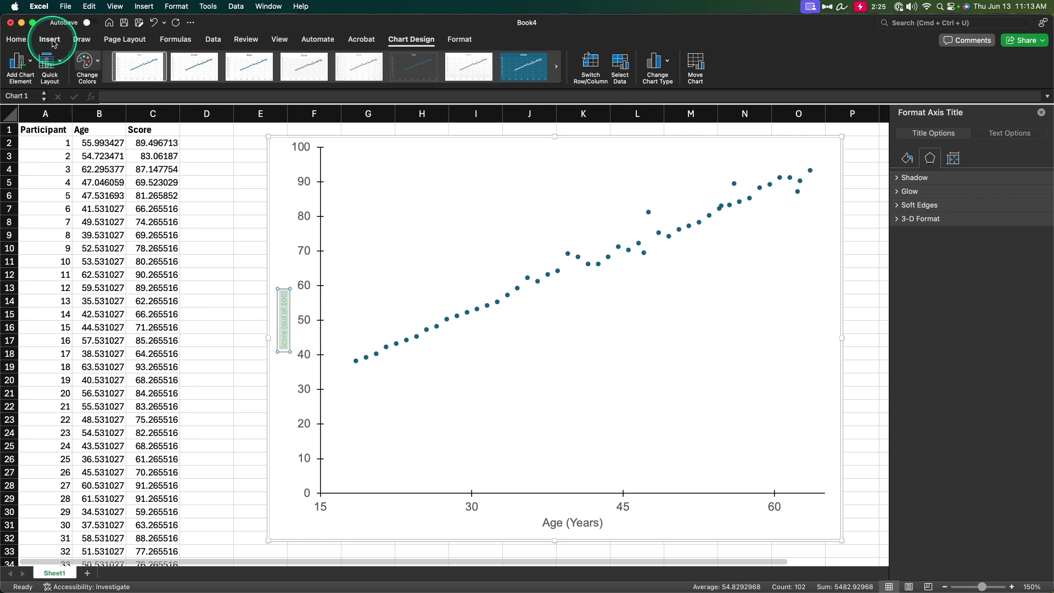
click(16, 40)
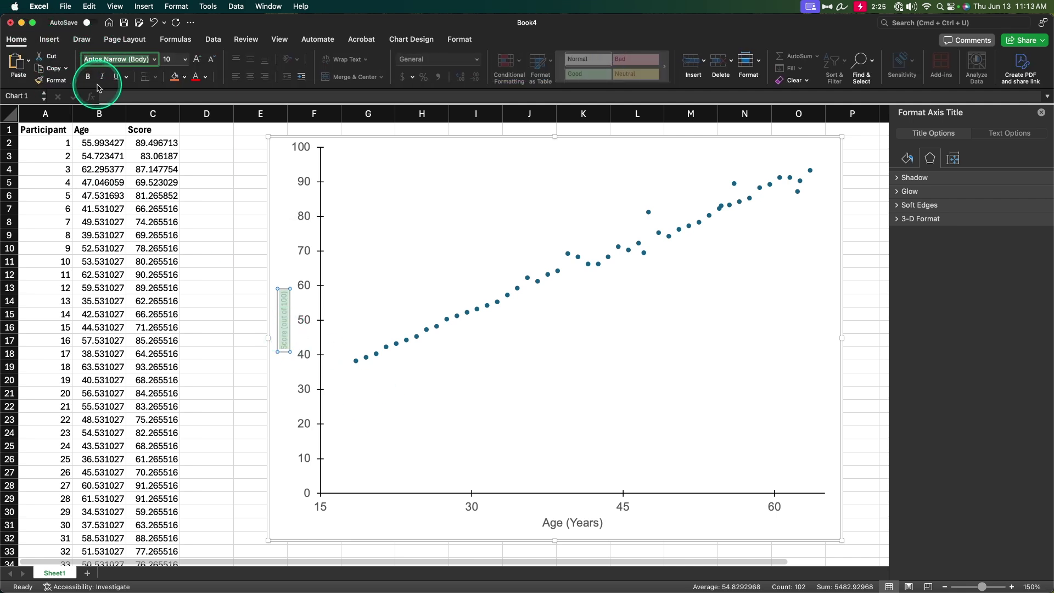
key(Tab)
text(1)
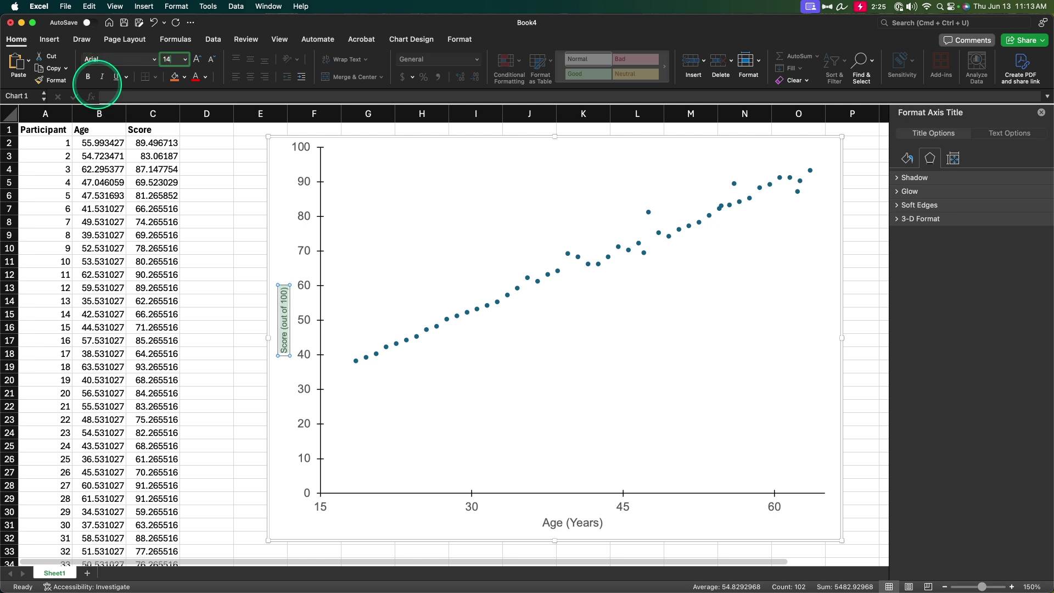
text(4)
key(Return)
click(522, 551)
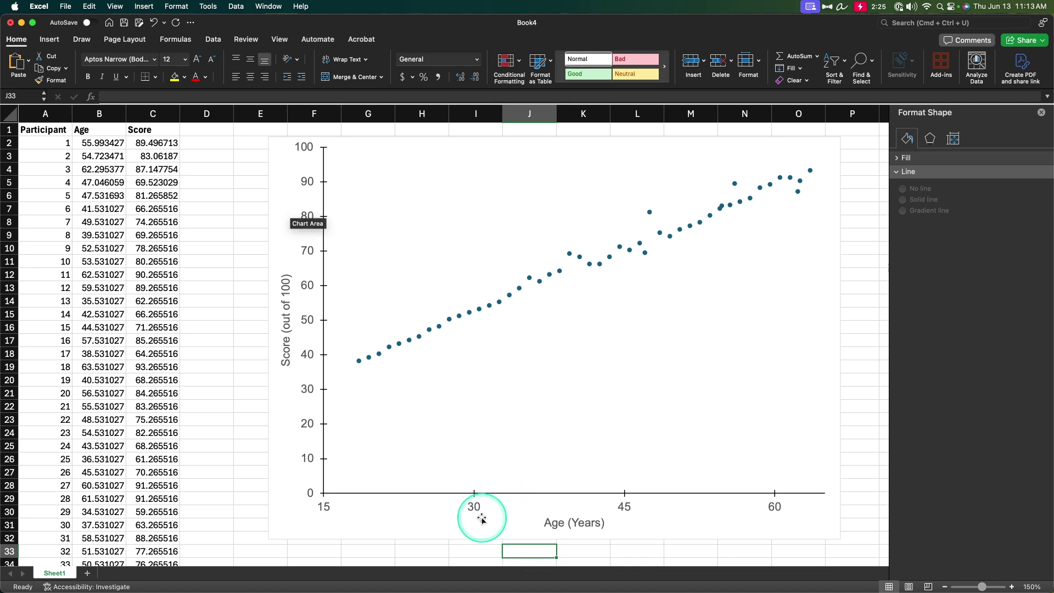
- Select the scatterplot to bring up its Format Chart Area options
click(433, 529)
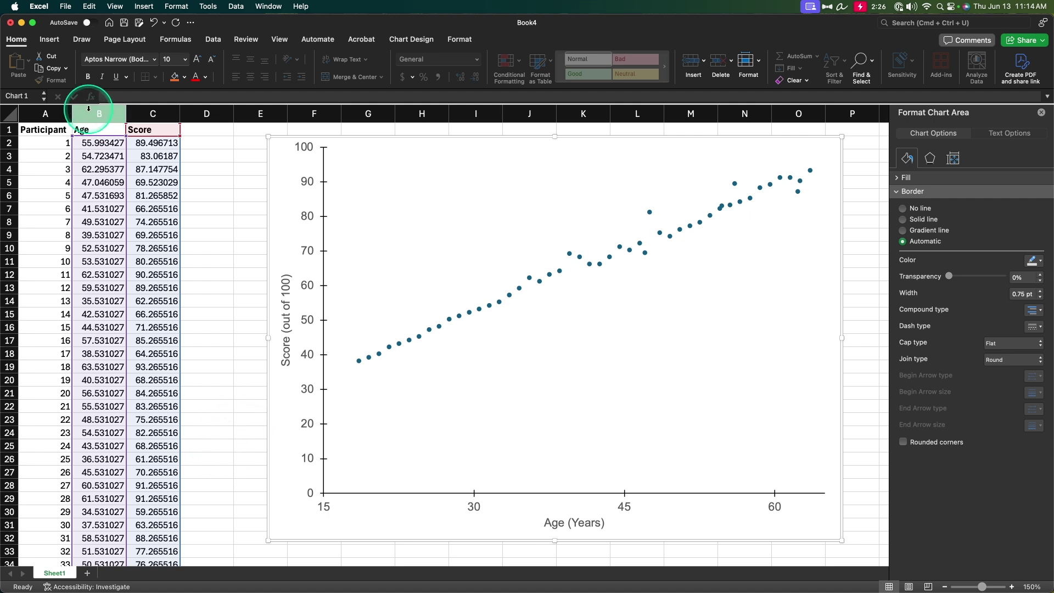
- Add a Linear trendline to the Age vs Score scatterplot via Add Chart Element
click(410, 39)
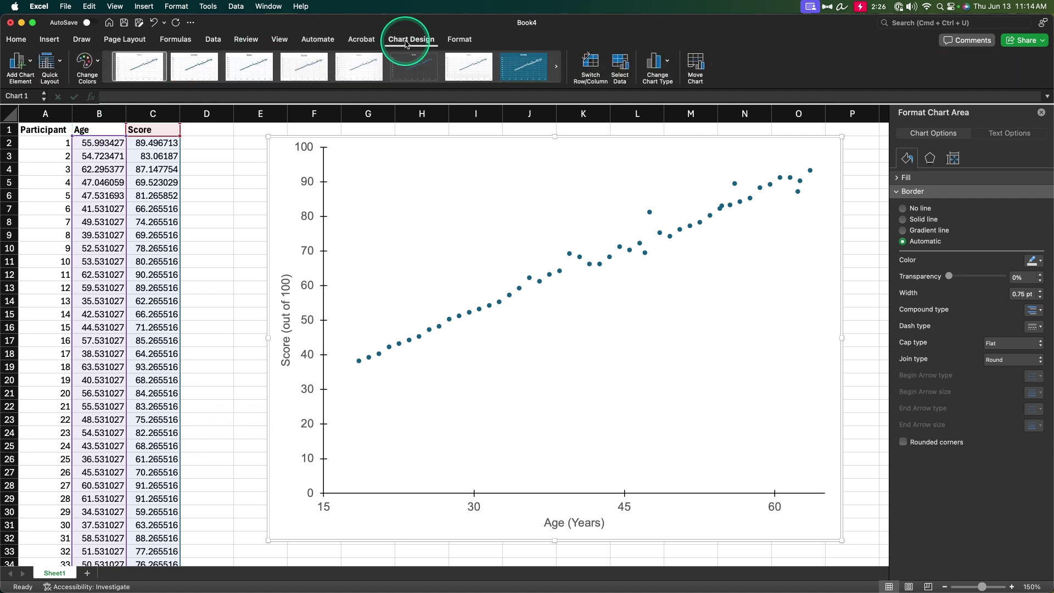
click(20, 61)
mouse_move(55, 153)
mouse_move(49, 201)
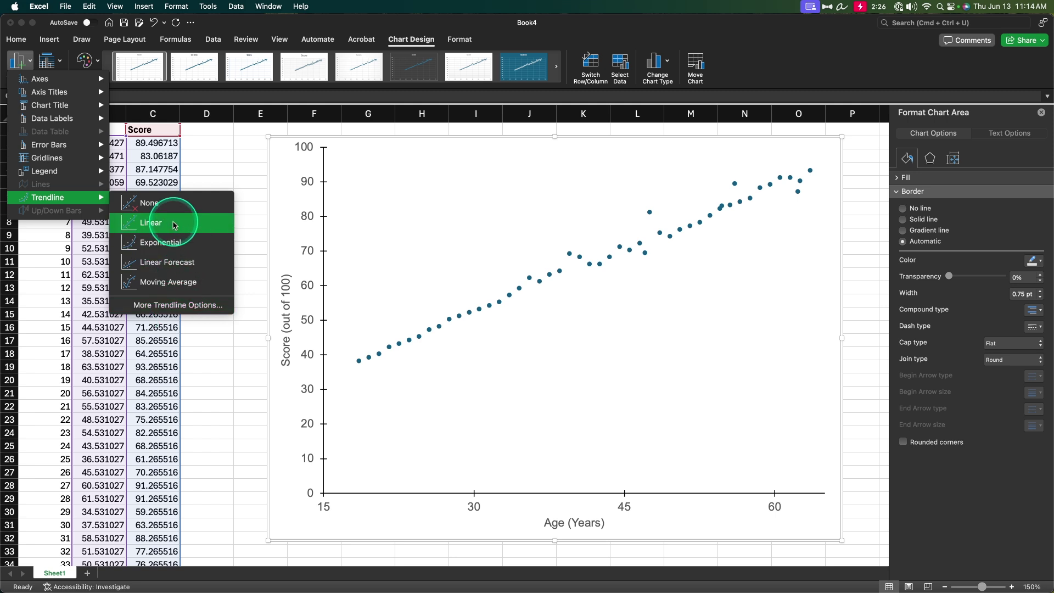
click(142, 225)
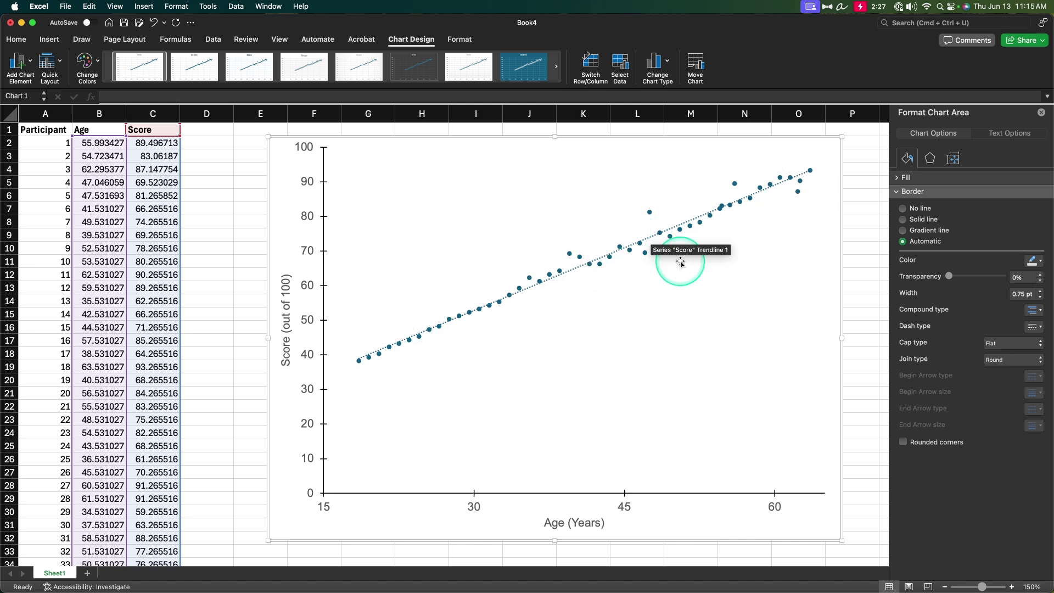
- Open More Trendline Options and show the Trendline Options settings
click(27, 64)
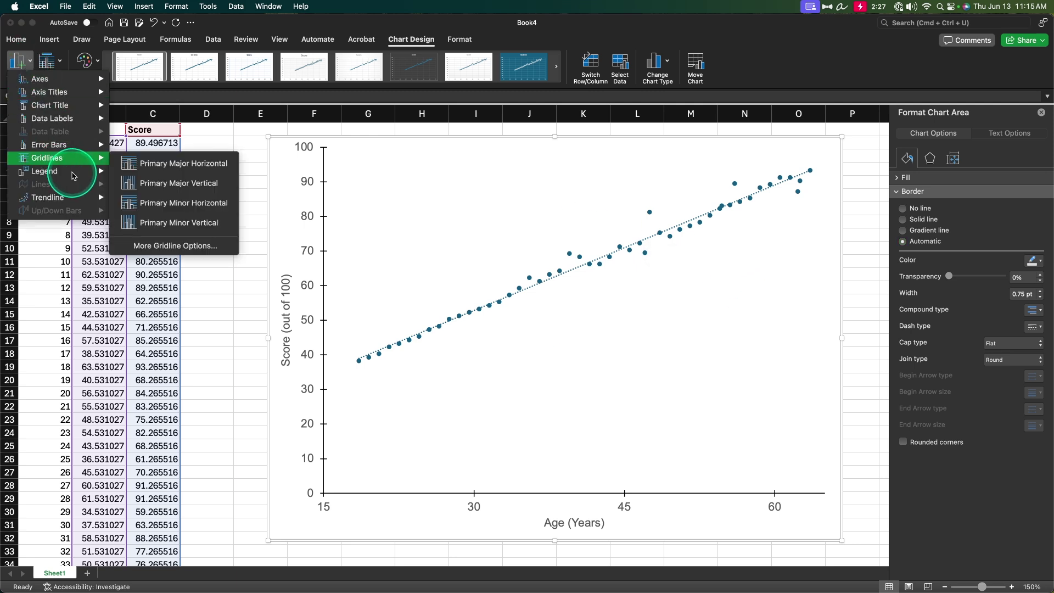
mouse_move(89, 197)
click(200, 306)
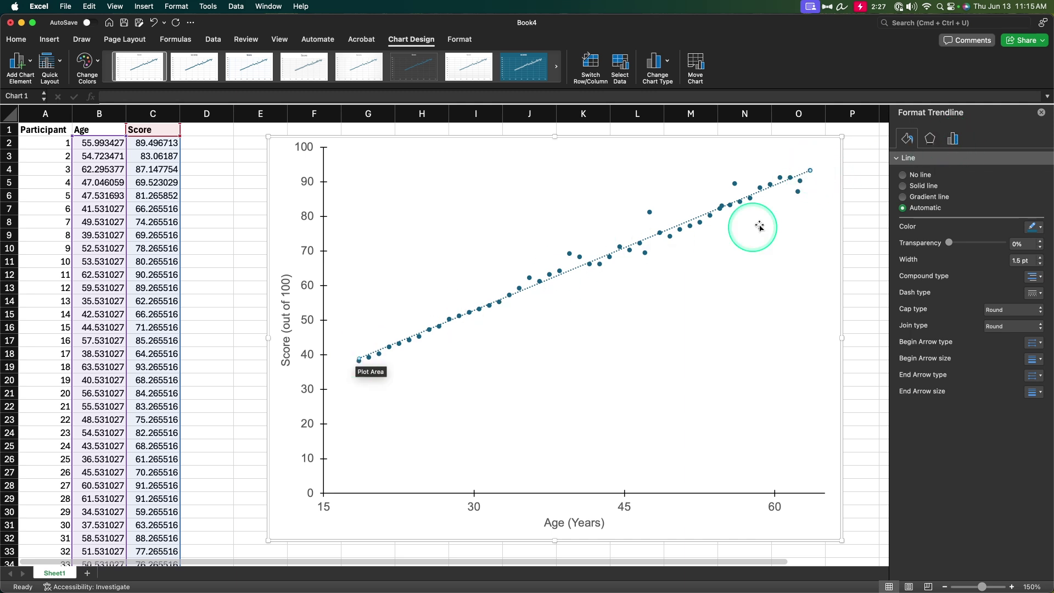
click(953, 140)
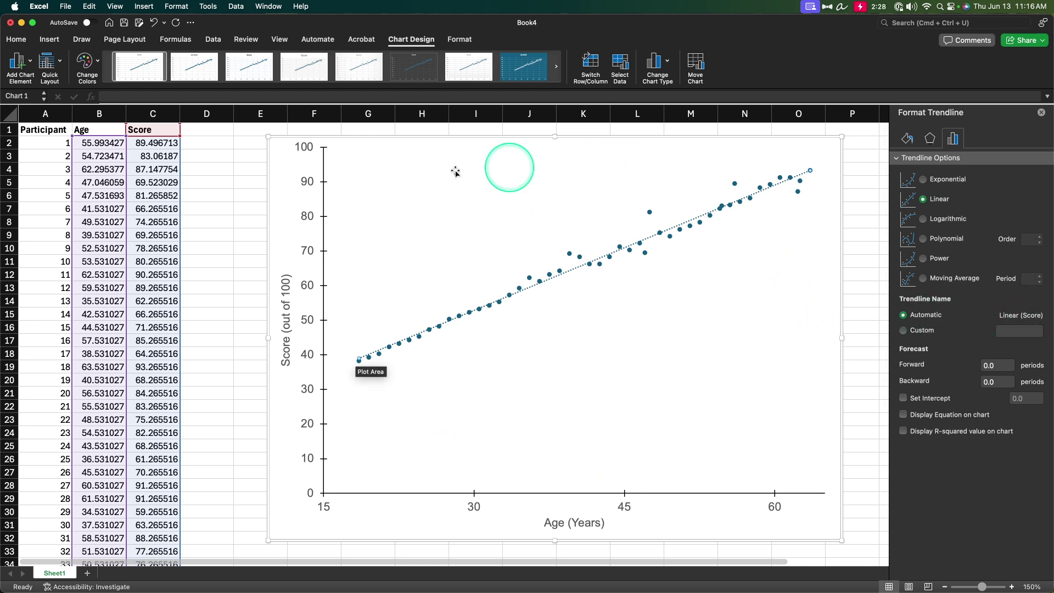
- Browse the chart elements Trendline list twice, dismissing it without changes
click(19, 60)
mouse_move(72, 174)
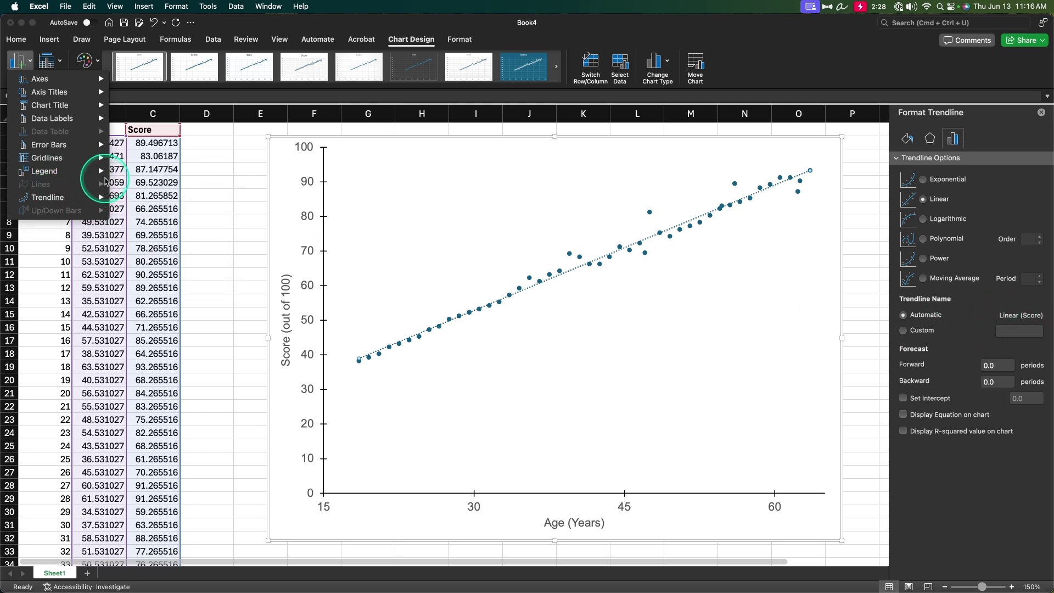
click(895, 309)
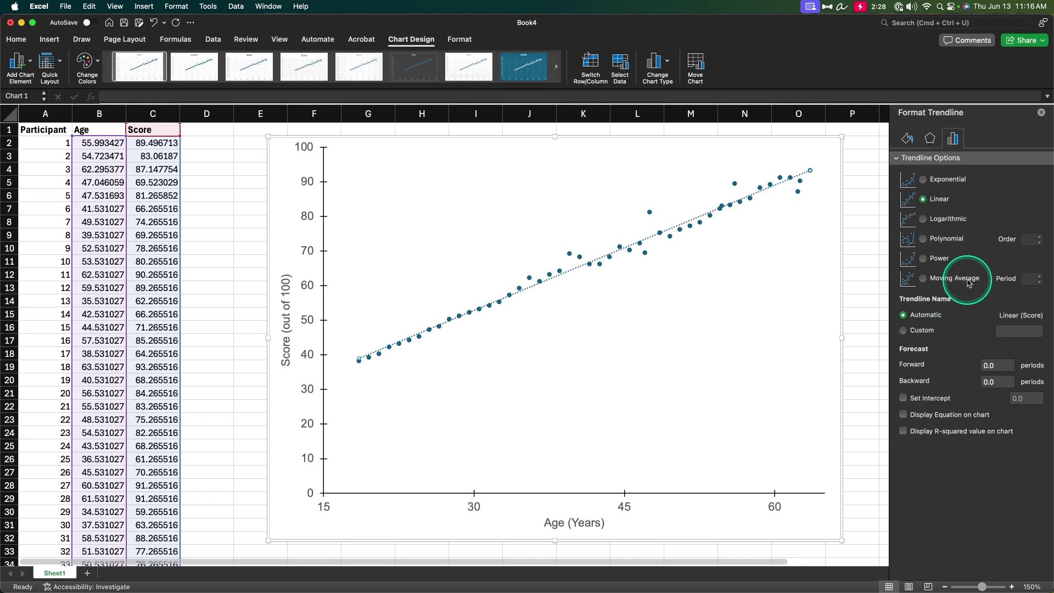
click(18, 61)
mouse_move(57, 197)
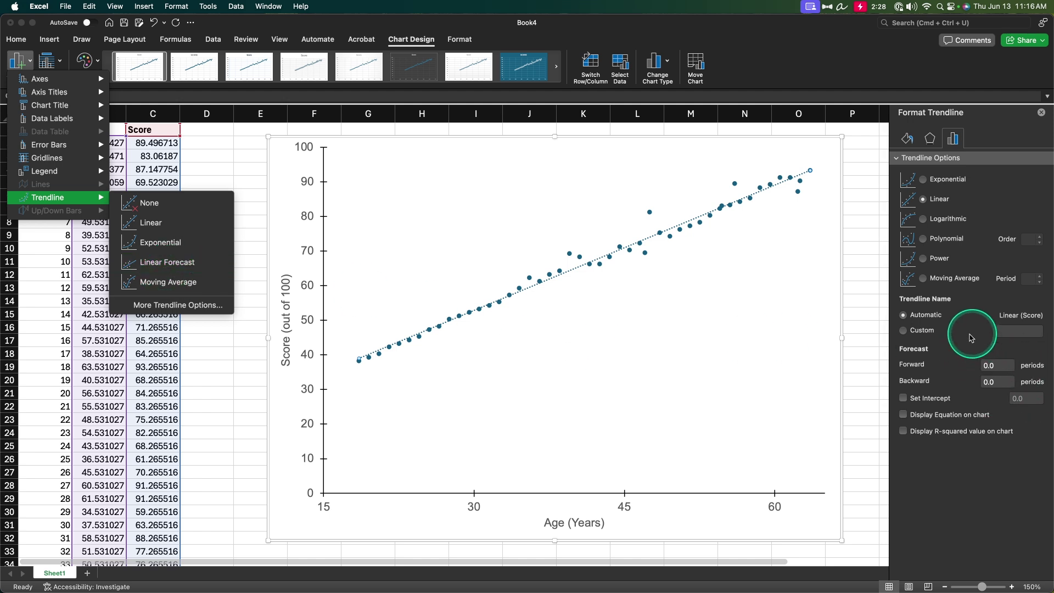
click(949, 351)
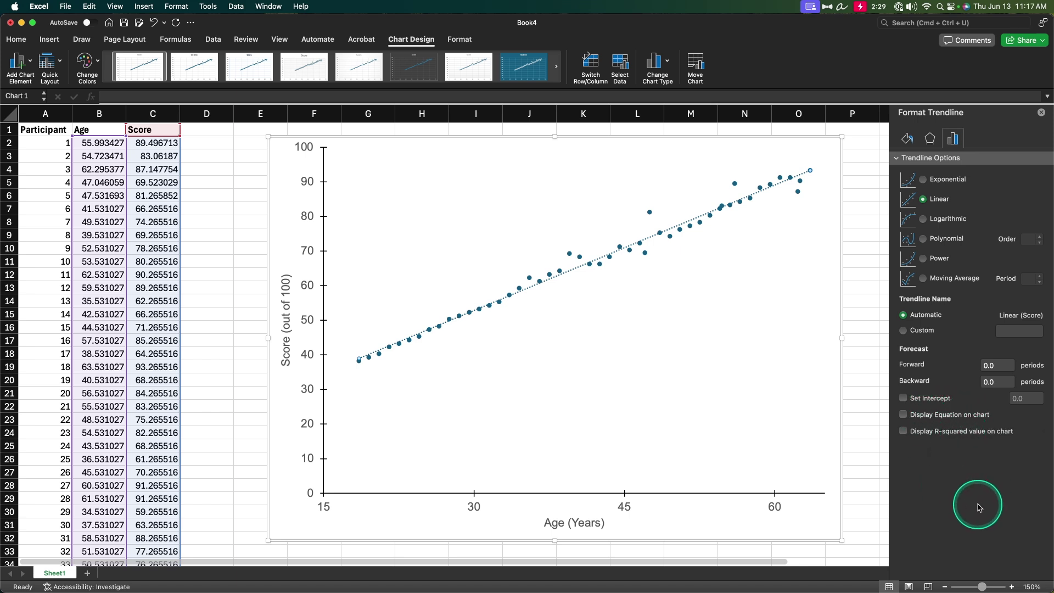
- Display the trendline equation y = 1.2064x + 16.66, trying intercept 30, then leaving it unforced
click(934, 403)
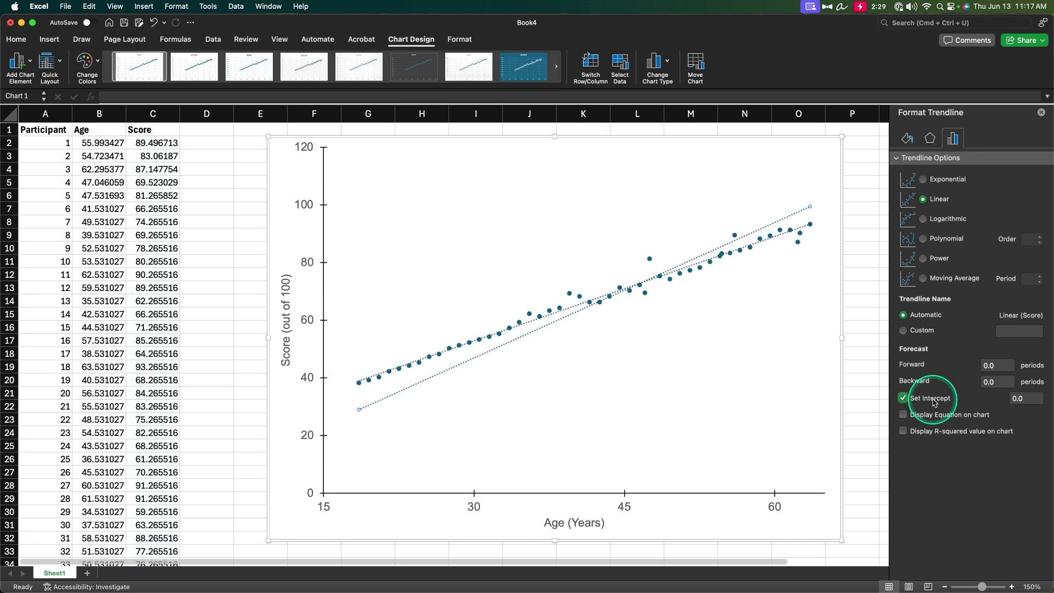
click(1028, 396)
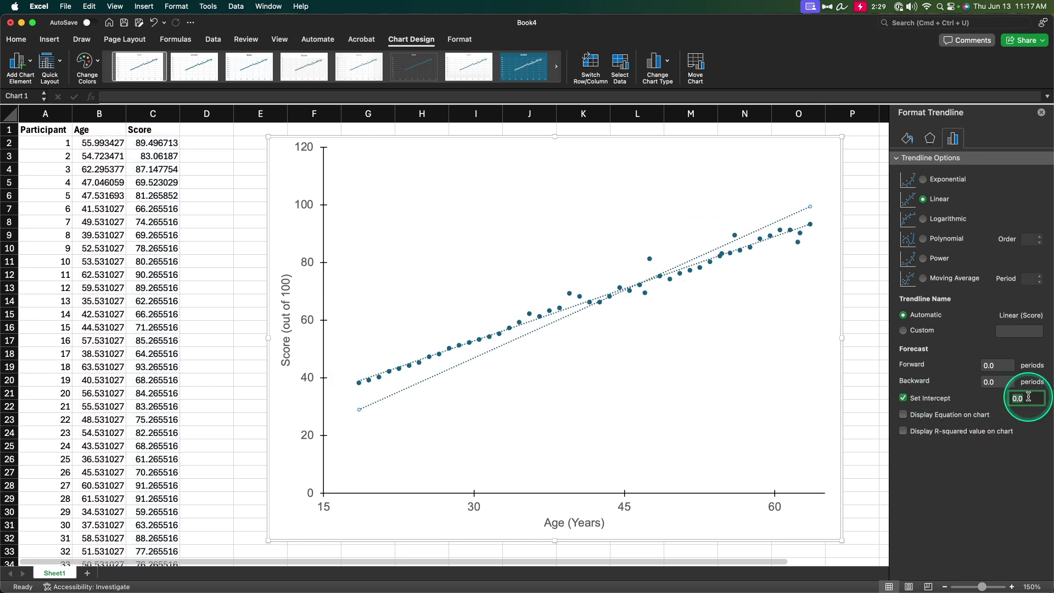
click(938, 417)
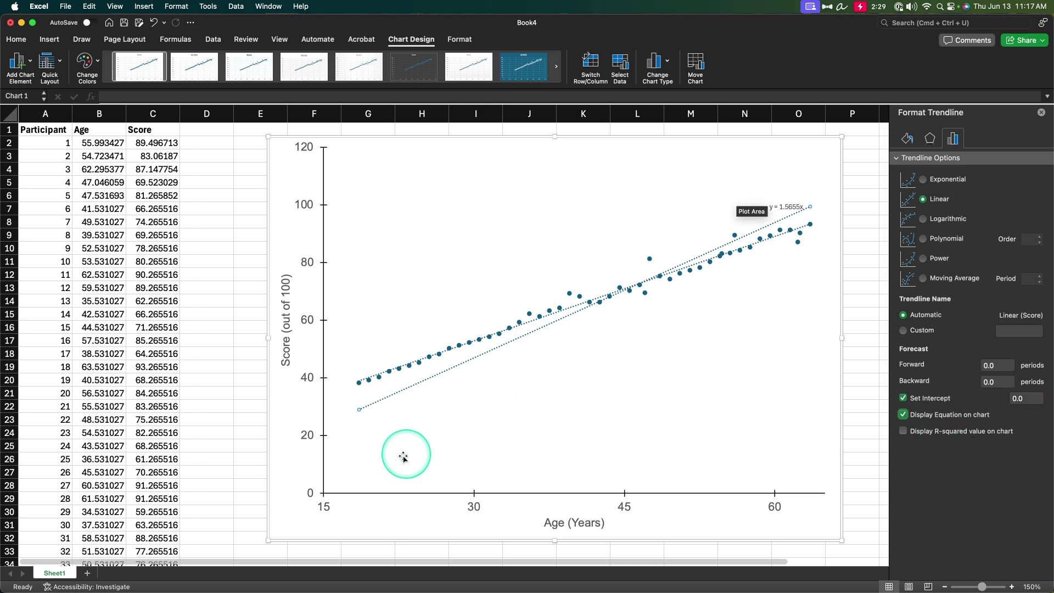
click(1027, 398)
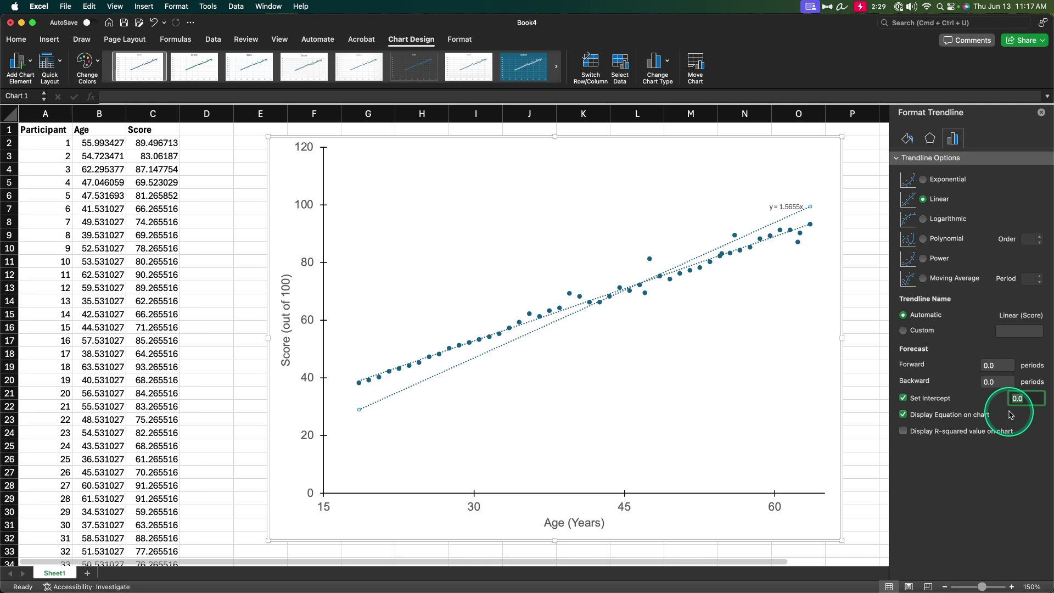
click(1002, 515)
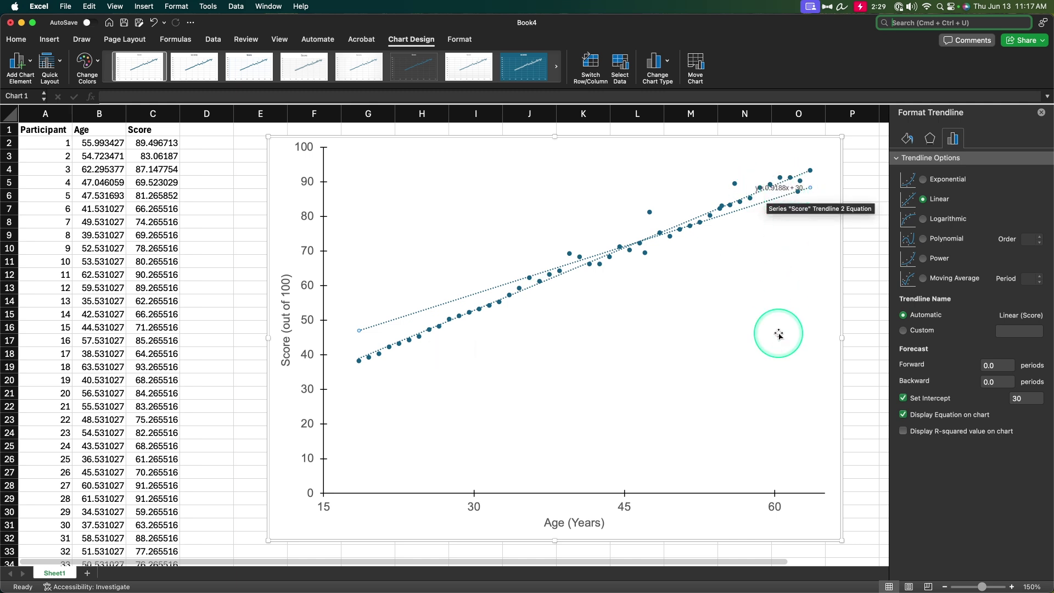
click(931, 402)
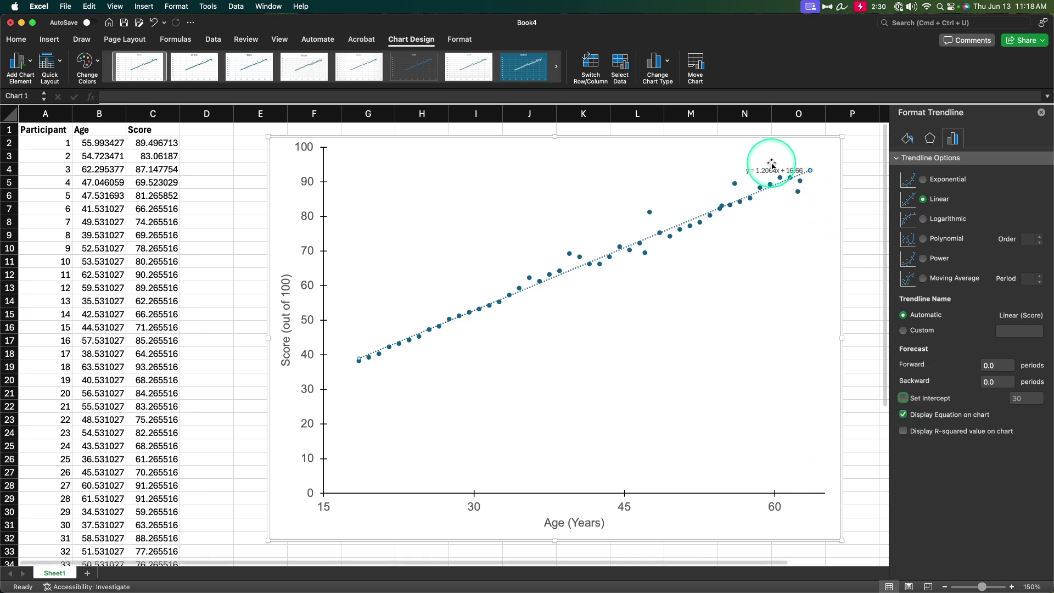
- Move the equation label below the trendline and add R² = 0.9852 beneath it
drag(776, 169, 766, 310)
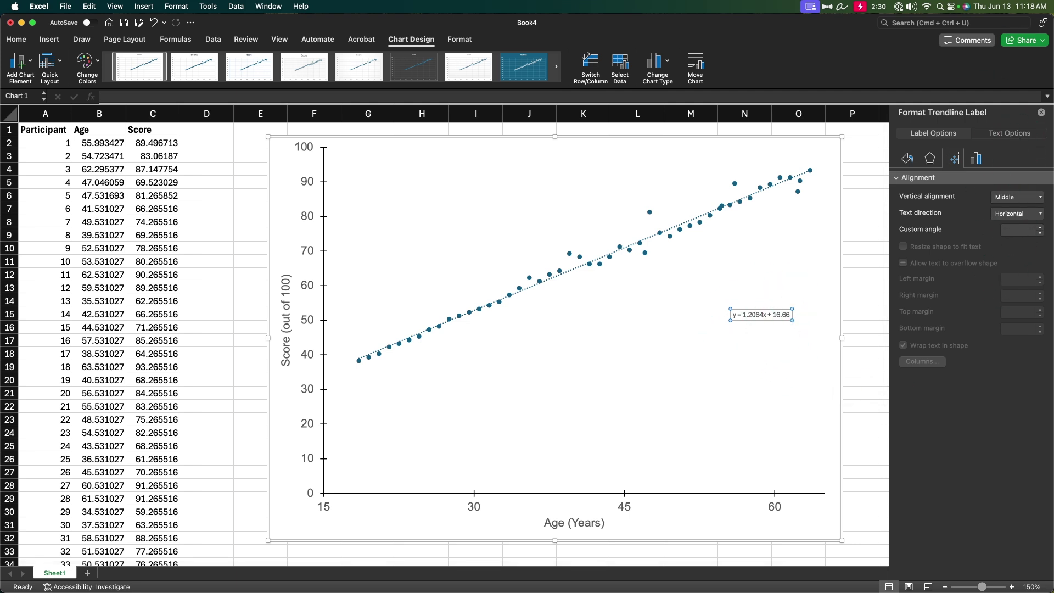
click(806, 173)
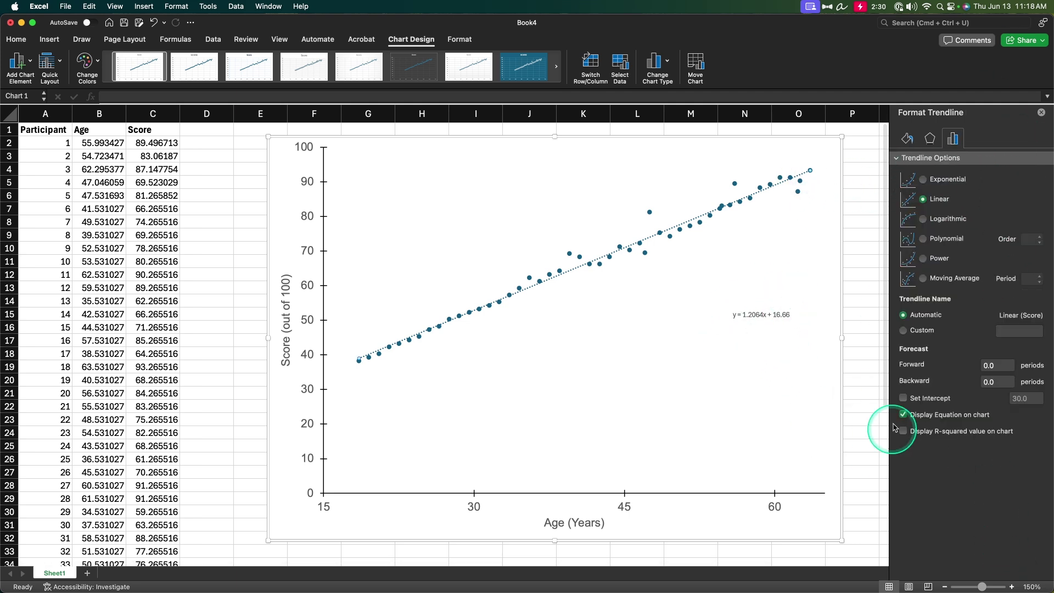
click(903, 431)
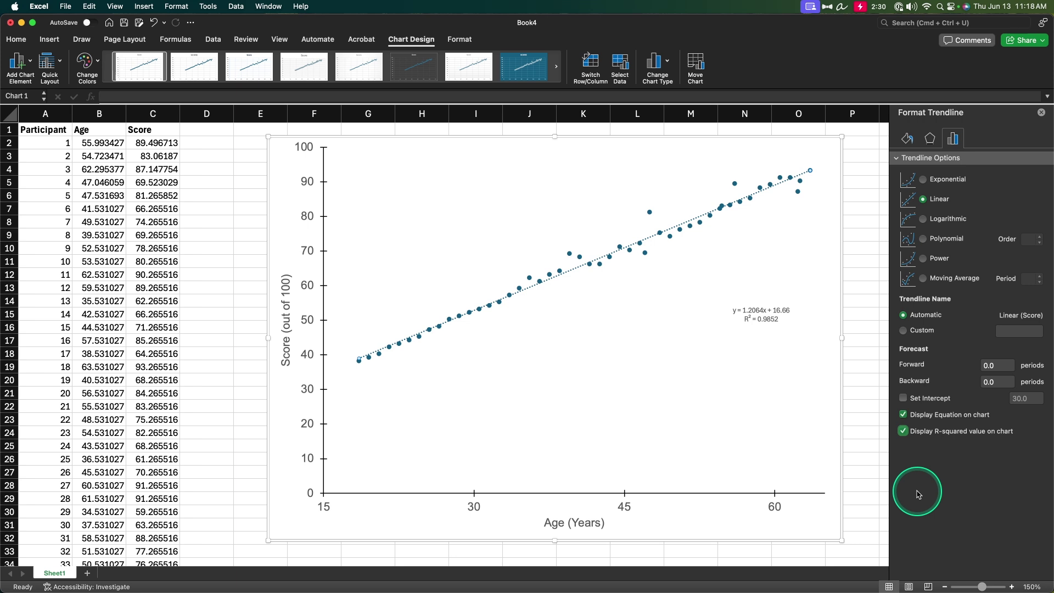
key(alt+space)
text(sqrt(.985)
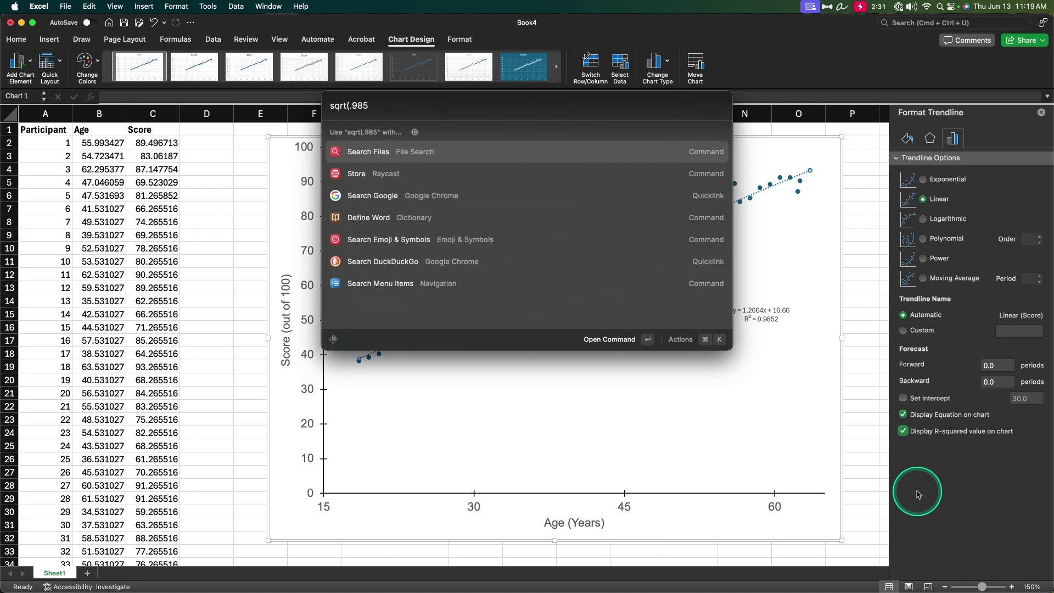
text(0)
key(BackSpace)
text())
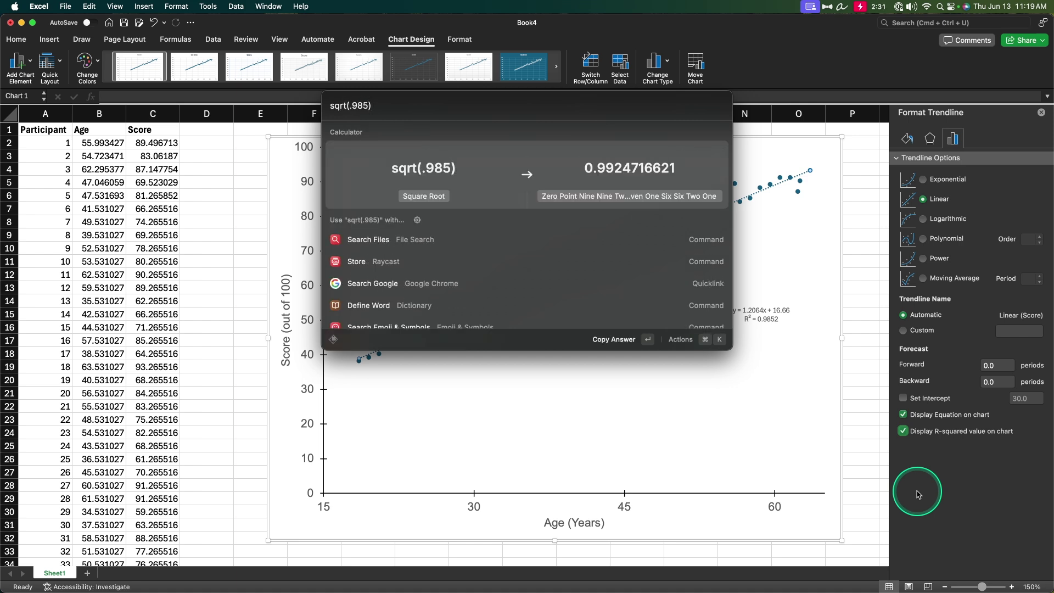
key(Escape)
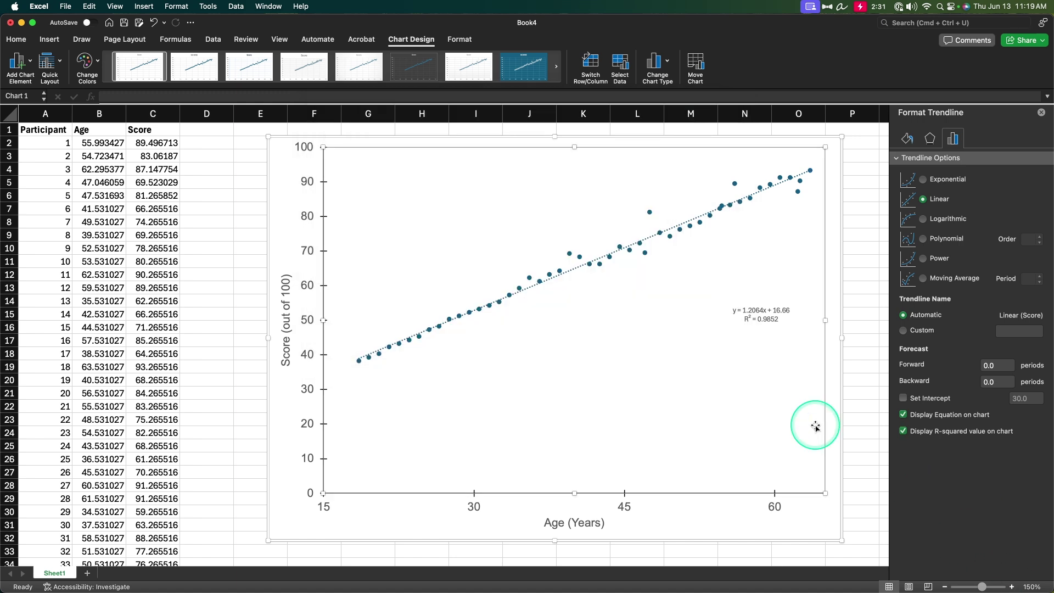
- Set the equation and R² label font to Arial, size 14
click(714, 275)
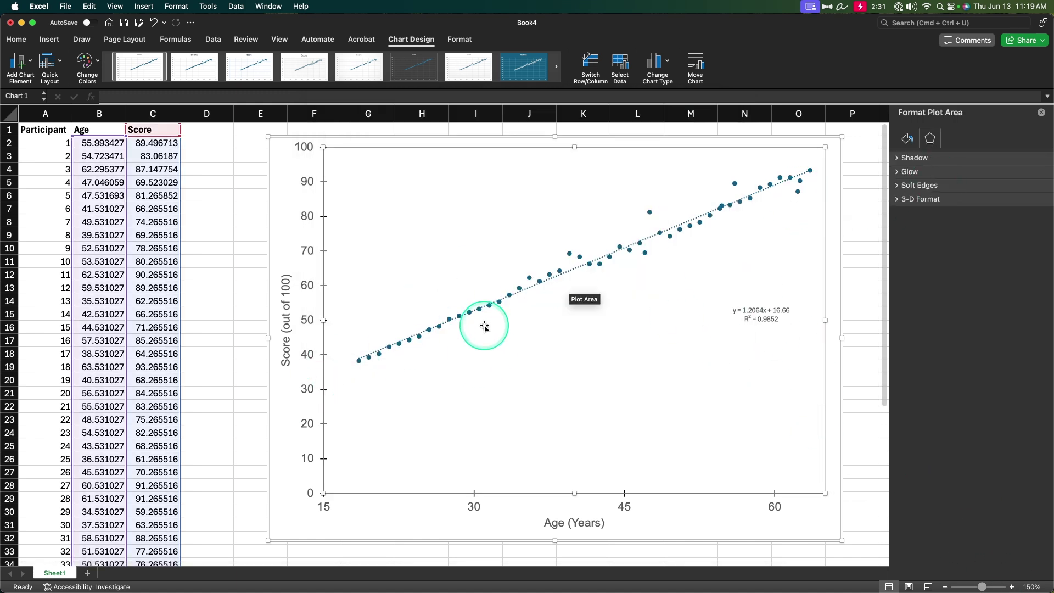
click(838, 463)
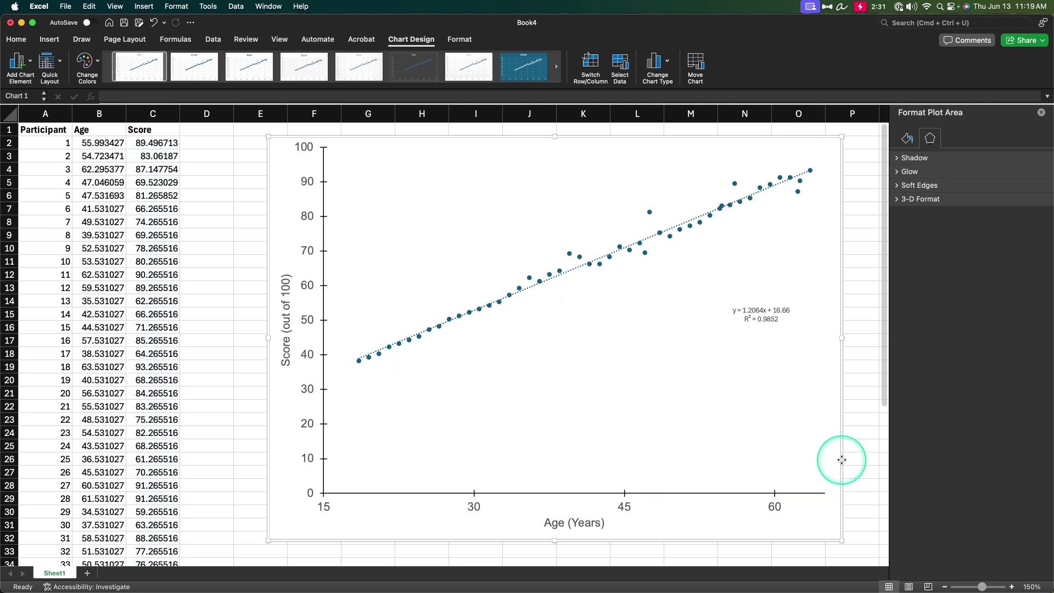
click(750, 311)
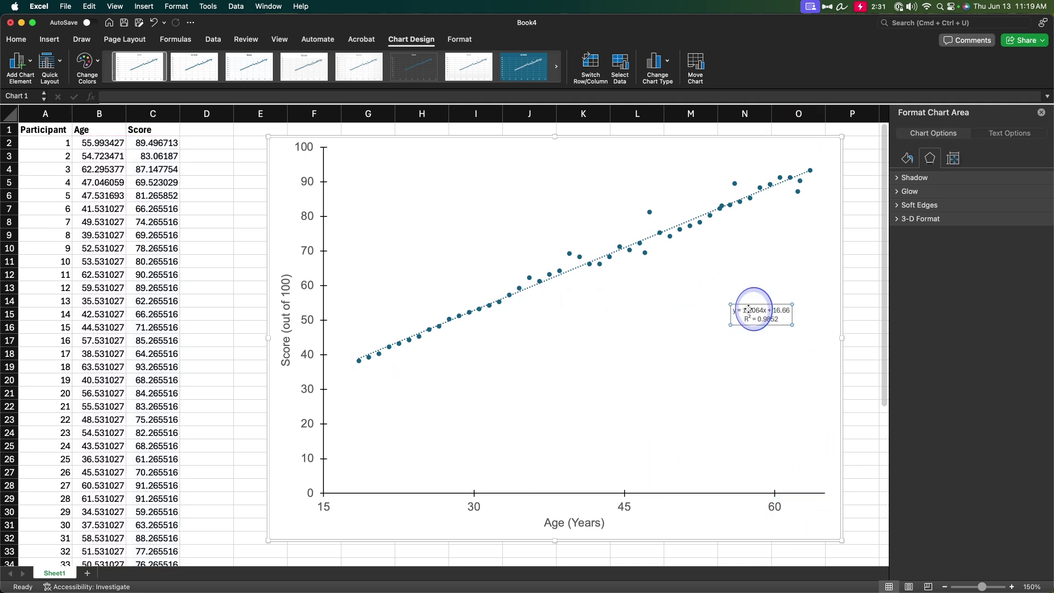
click(16, 39)
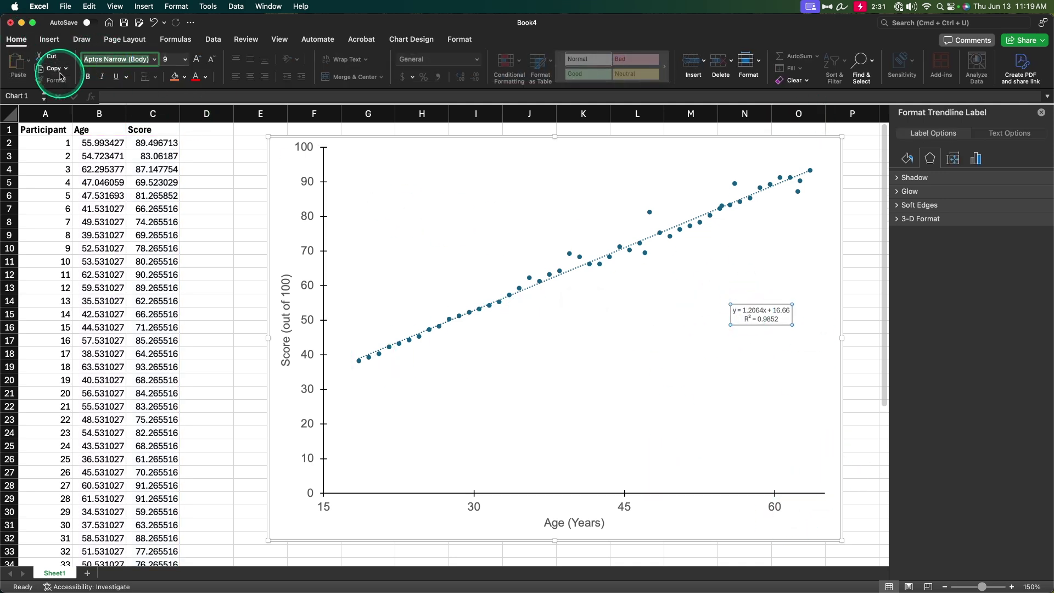
key(Tab)
key(Return)
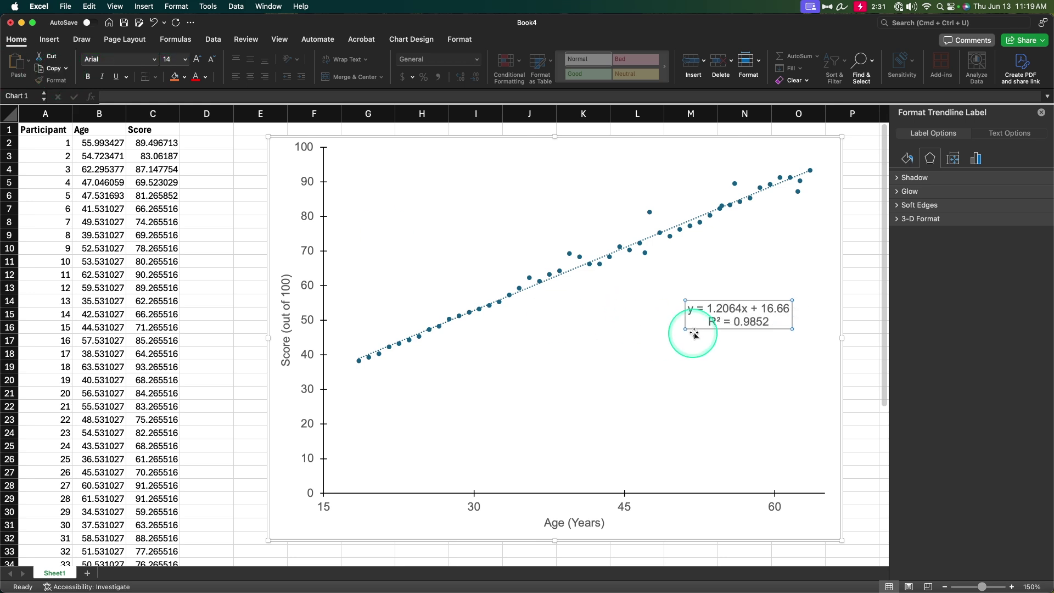
- Reposition the equation label below the trendline, undoing an attempt to place it above
drag(730, 301, 730, 273)
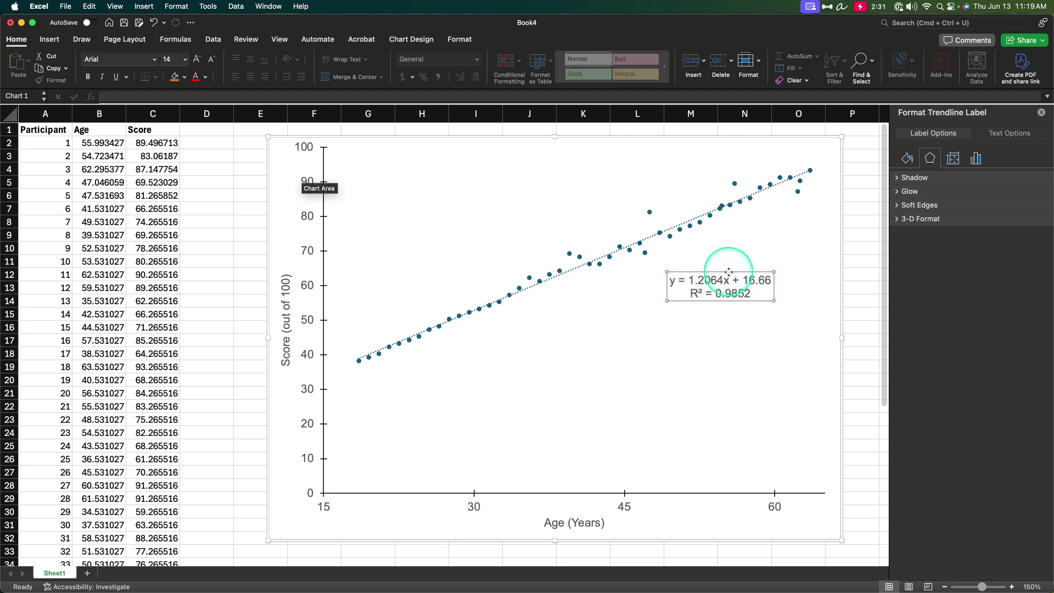
drag(728, 272, 727, 331)
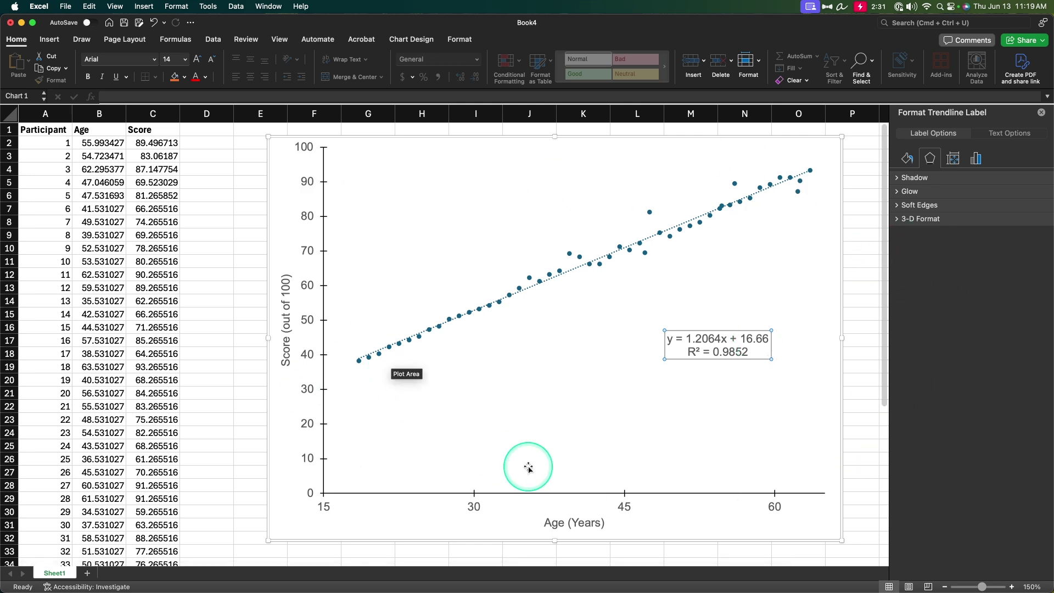
drag(717, 328, 566, 184)
key(super+z)
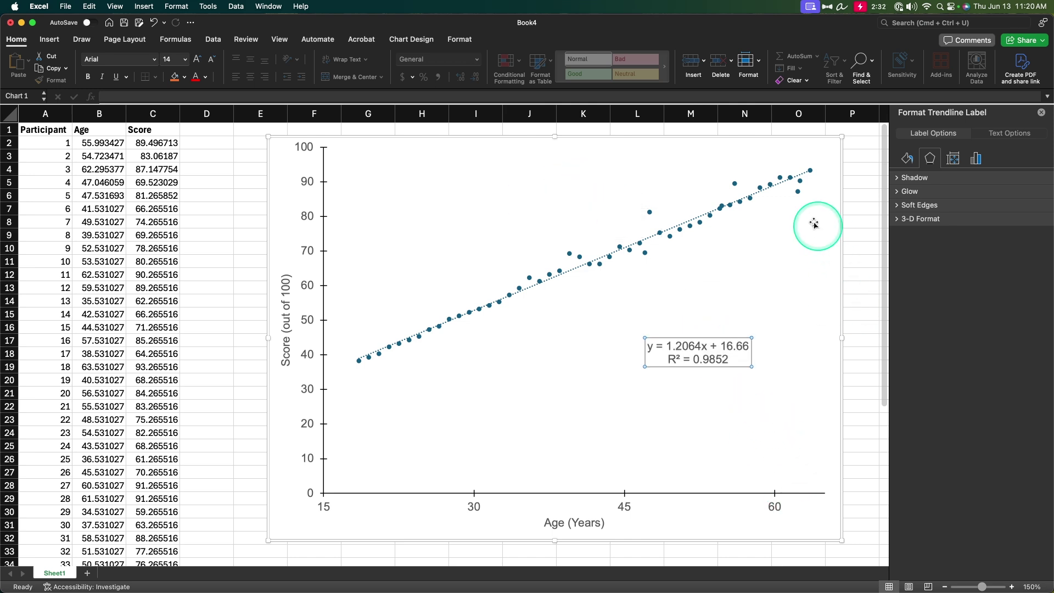
- Change the trendline's dash type from dotted to solid
click(762, 191)
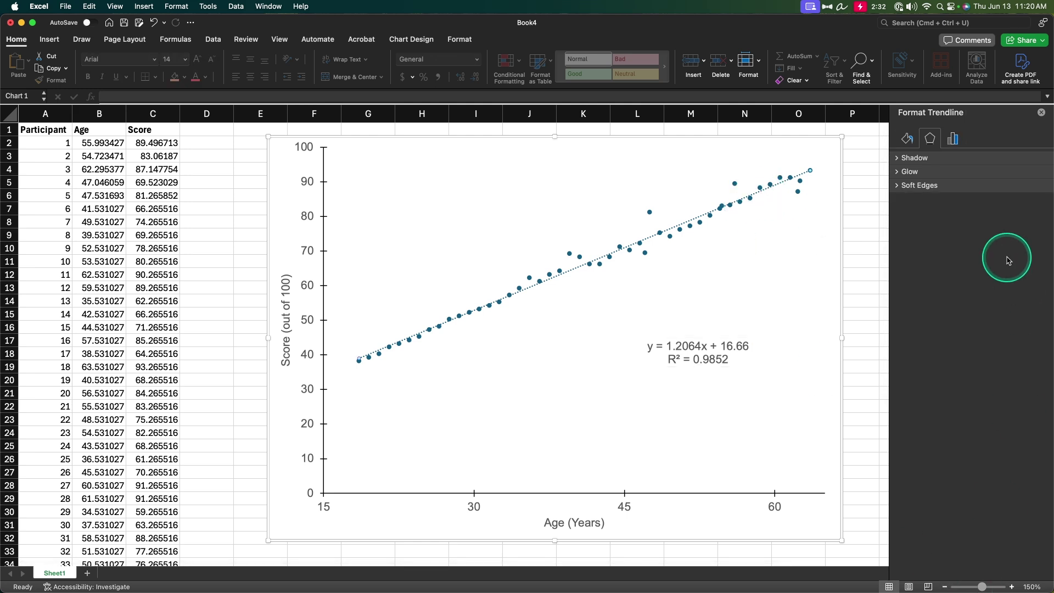
click(908, 141)
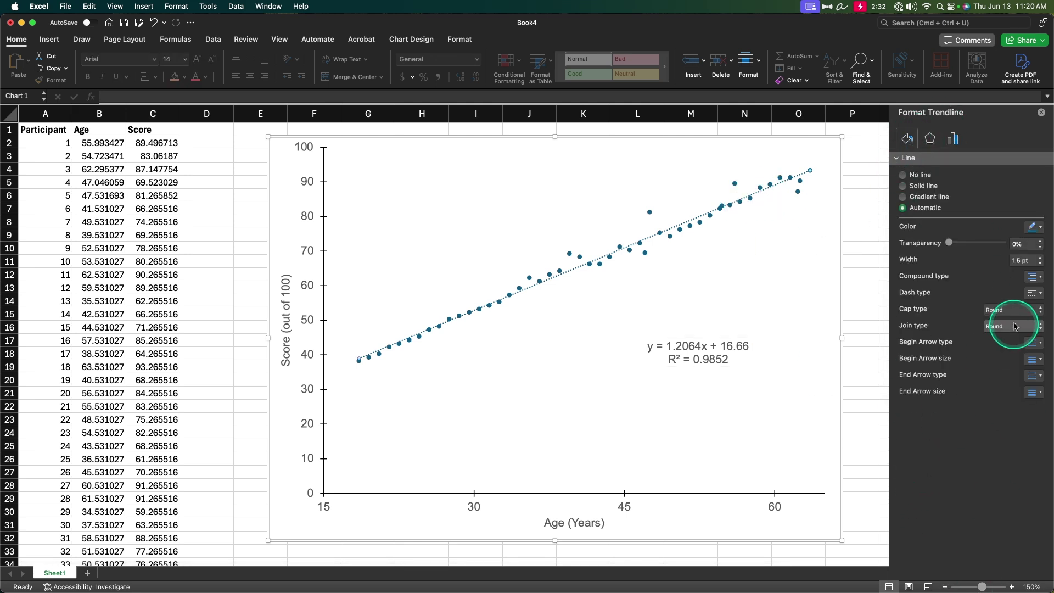
click(1033, 292)
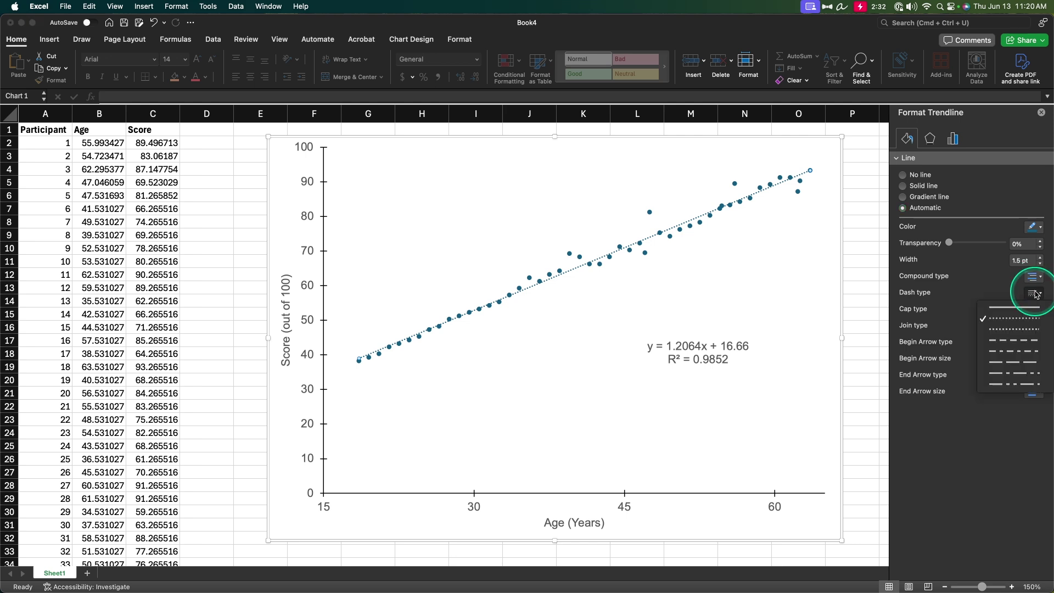
click(1012, 310)
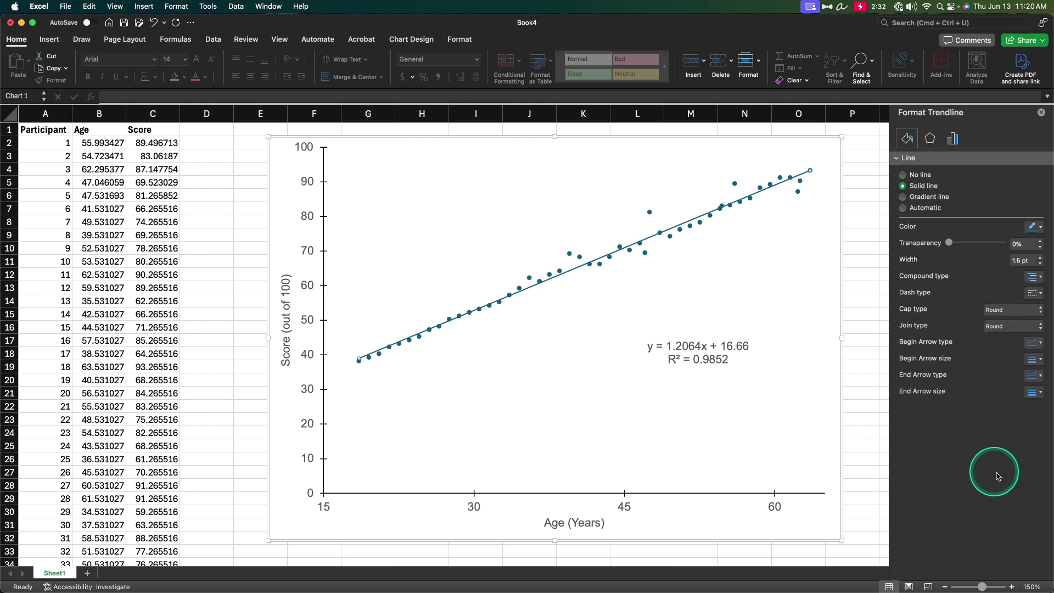
- Try out arrowhead styles and arrow sizes for the trendline's start and end
click(1034, 376)
click(1030, 419)
click(786, 444)
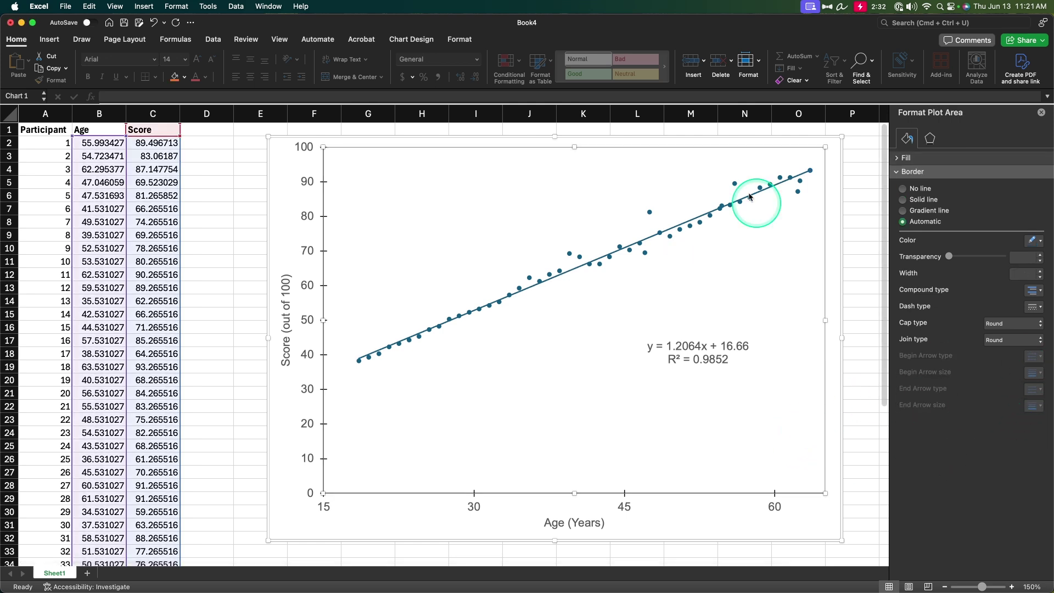
click(774, 185)
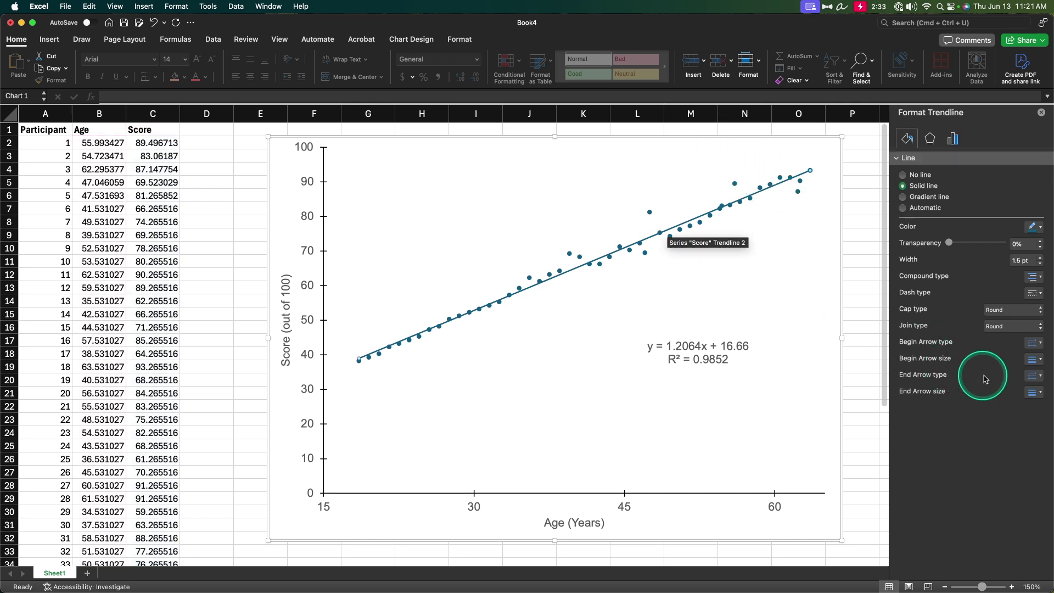
click(1032, 376)
click(1045, 420)
click(1033, 359)
click(1028, 420)
click(1033, 375)
click(325, 368)
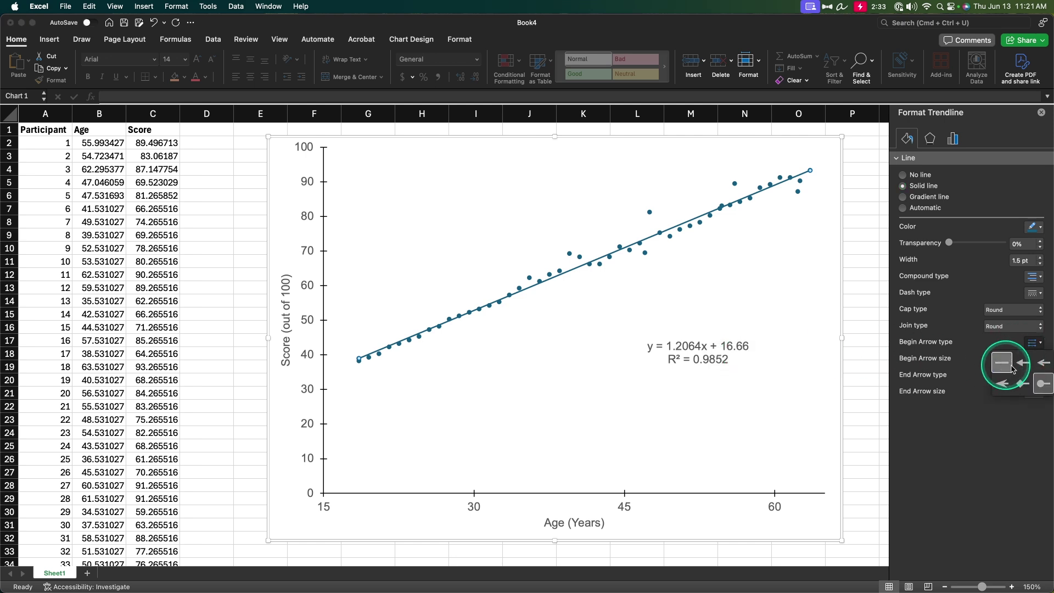
- Remove the end arrowhead, widen the trendline to 4.5 pt, and color it black
click(1034, 376)
click(1002, 395)
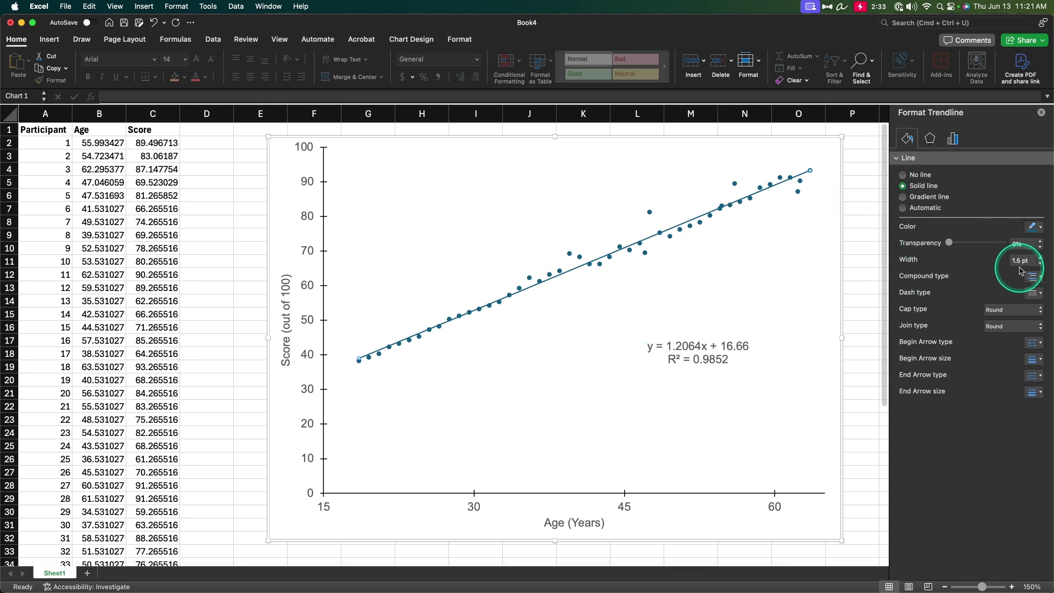
click(1041, 258)
click(1041, 258)
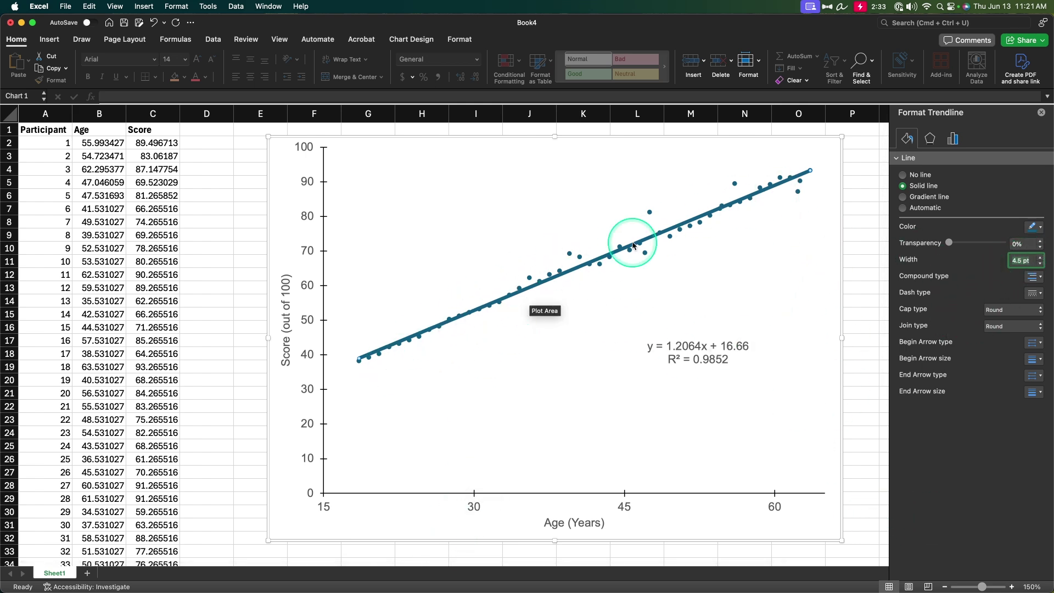
click(1034, 227)
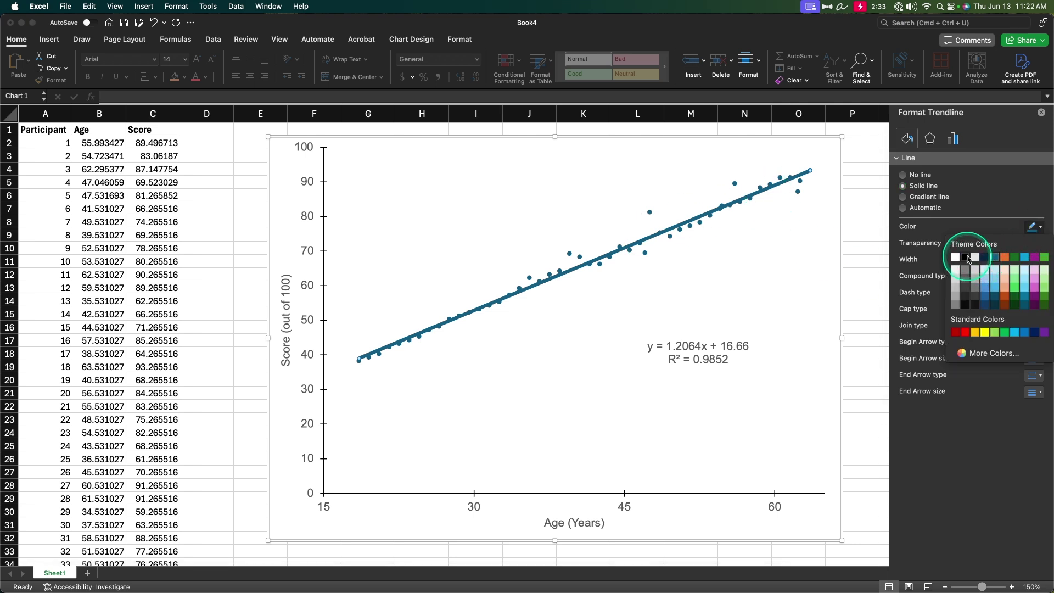
click(967, 257)
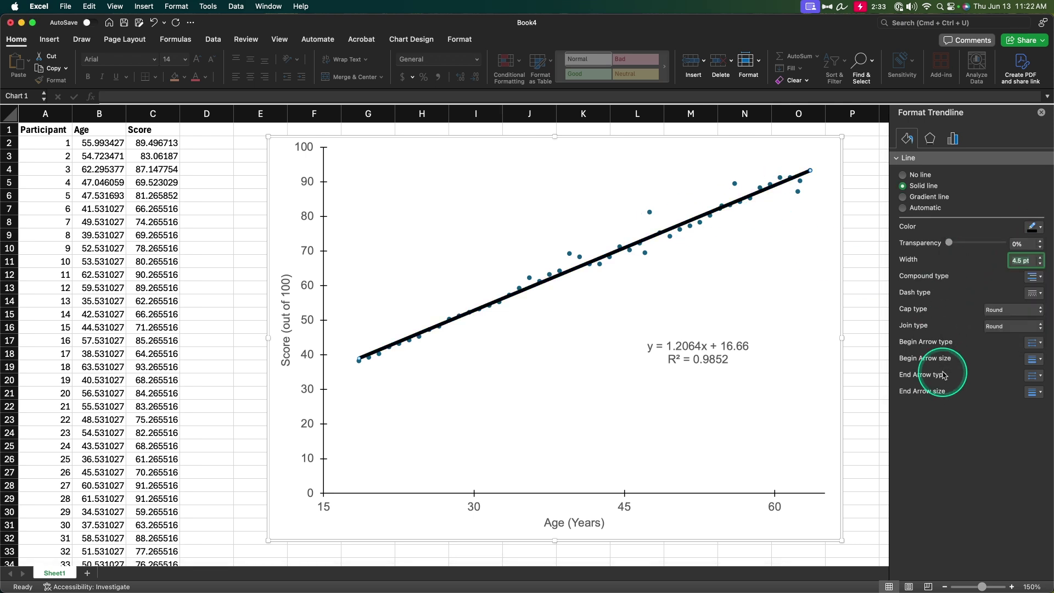
- Close the formatting pane, then reopen the chart's formatting to view its size settings
click(866, 444)
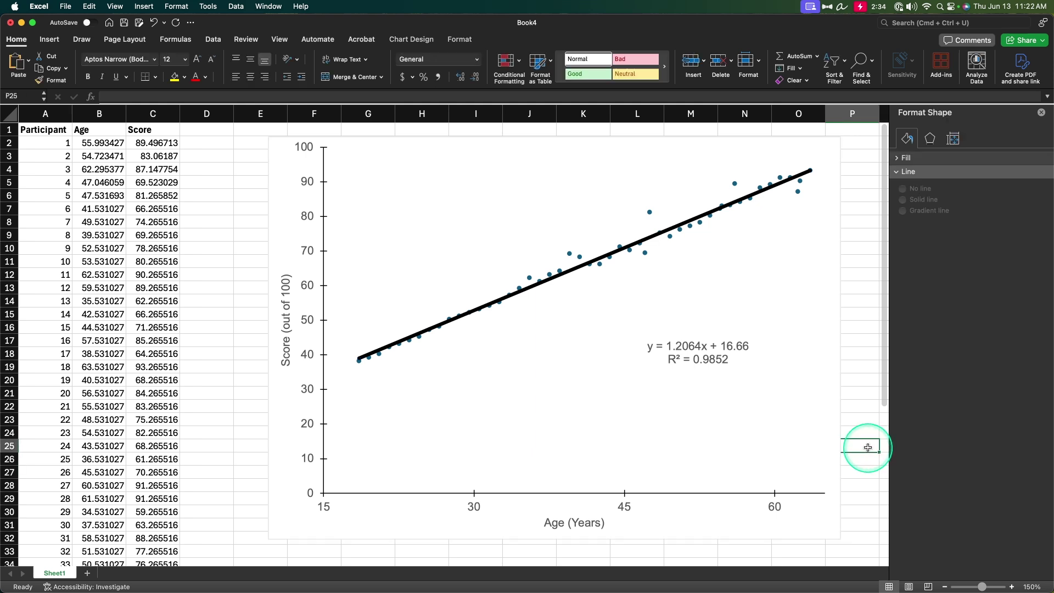
click(1041, 112)
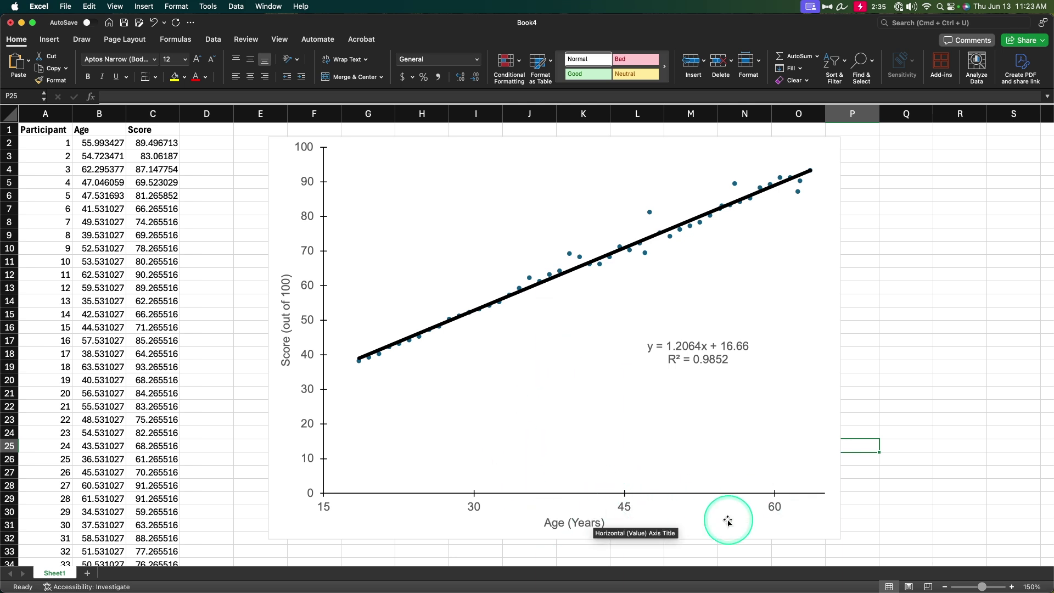
click(760, 512)
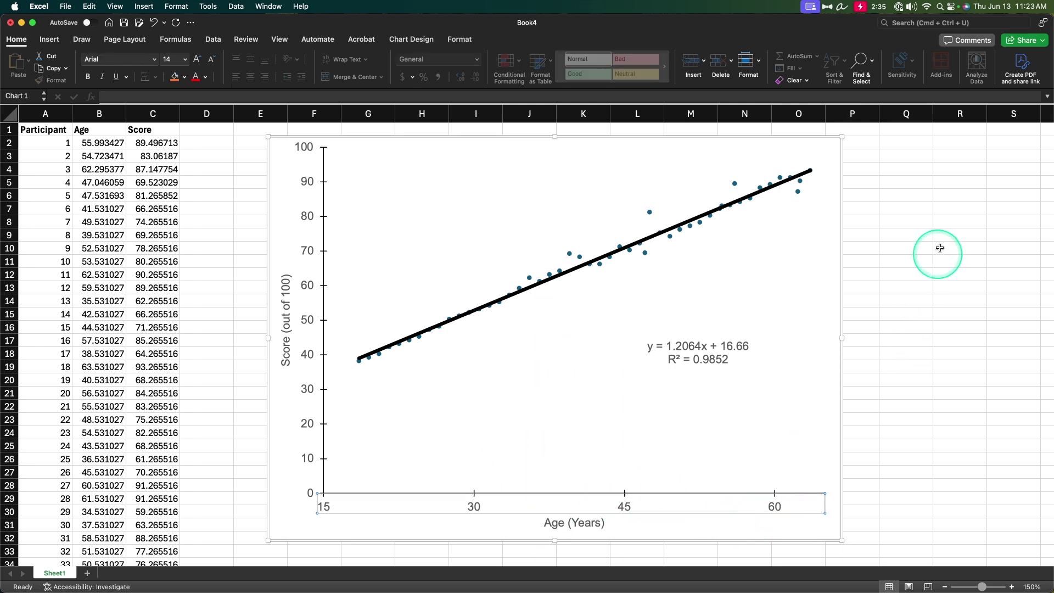
double_click(833, 462)
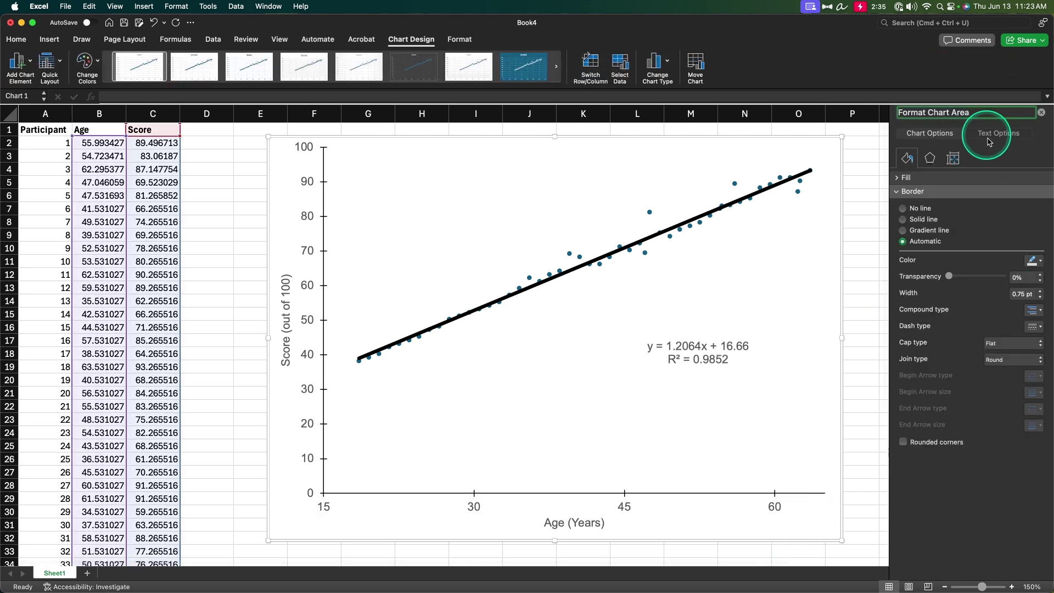
click(953, 159)
click(909, 177)
- Reset the Age axis minimum, maximum, major and minor units to Auto (0–70, steps of 10), then close the pane
click(801, 502)
click(975, 159)
click(933, 177)
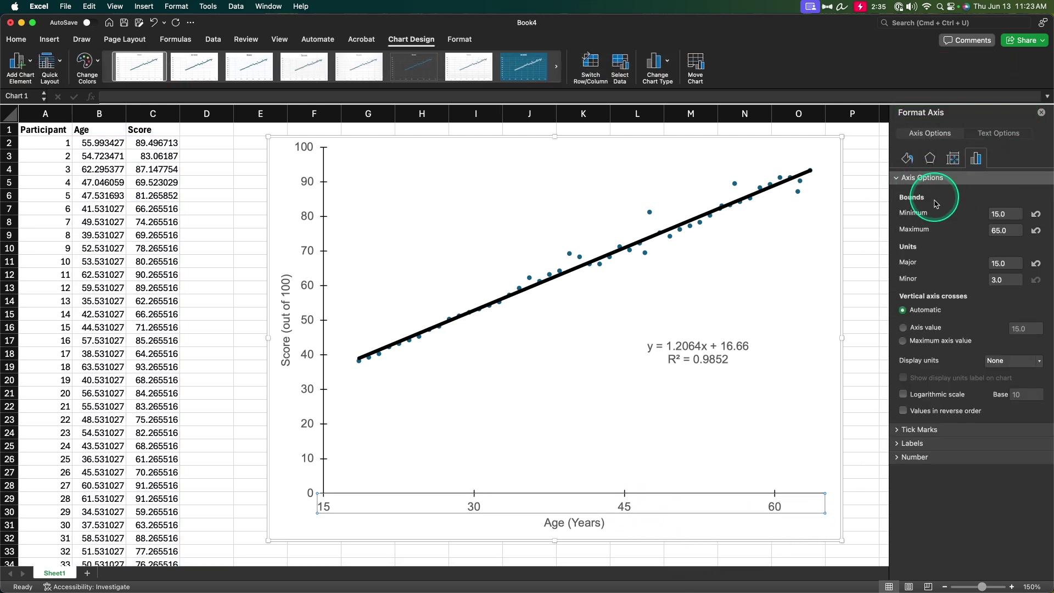
click(1036, 213)
click(1035, 230)
click(1036, 263)
click(1036, 280)
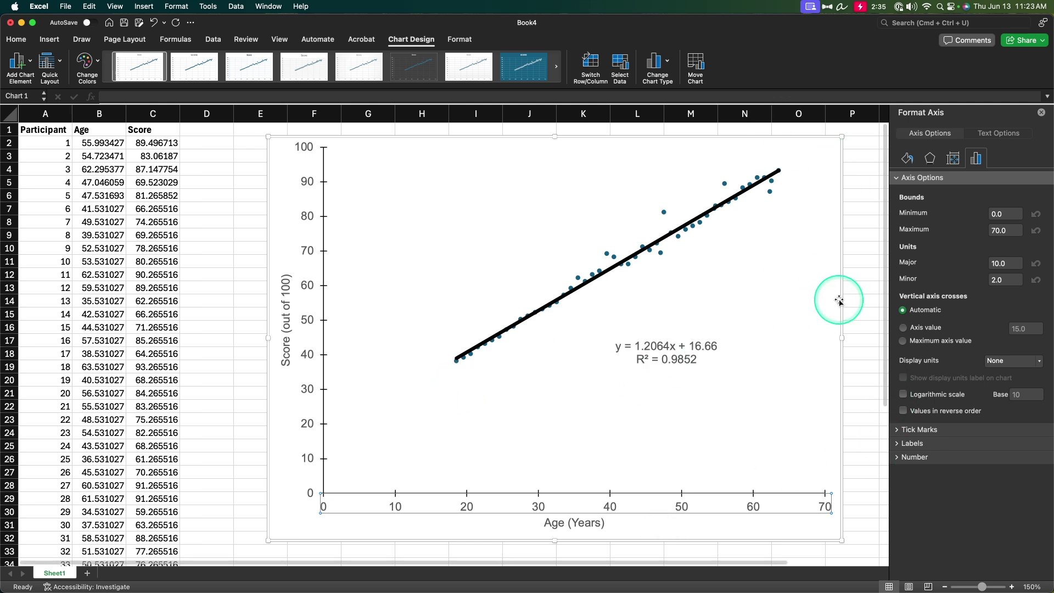
click(856, 287)
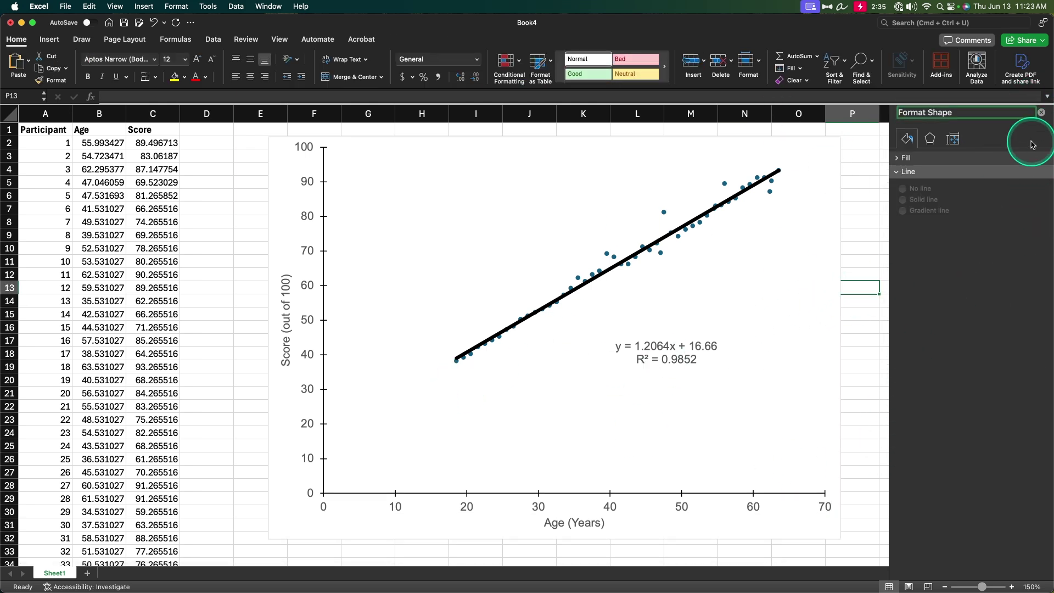
click(1041, 112)
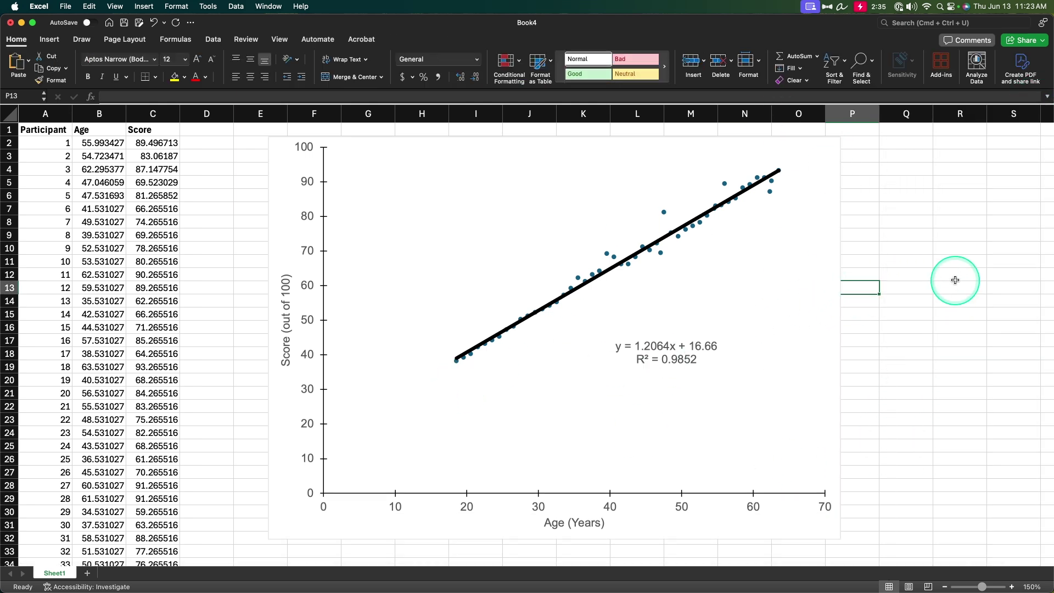